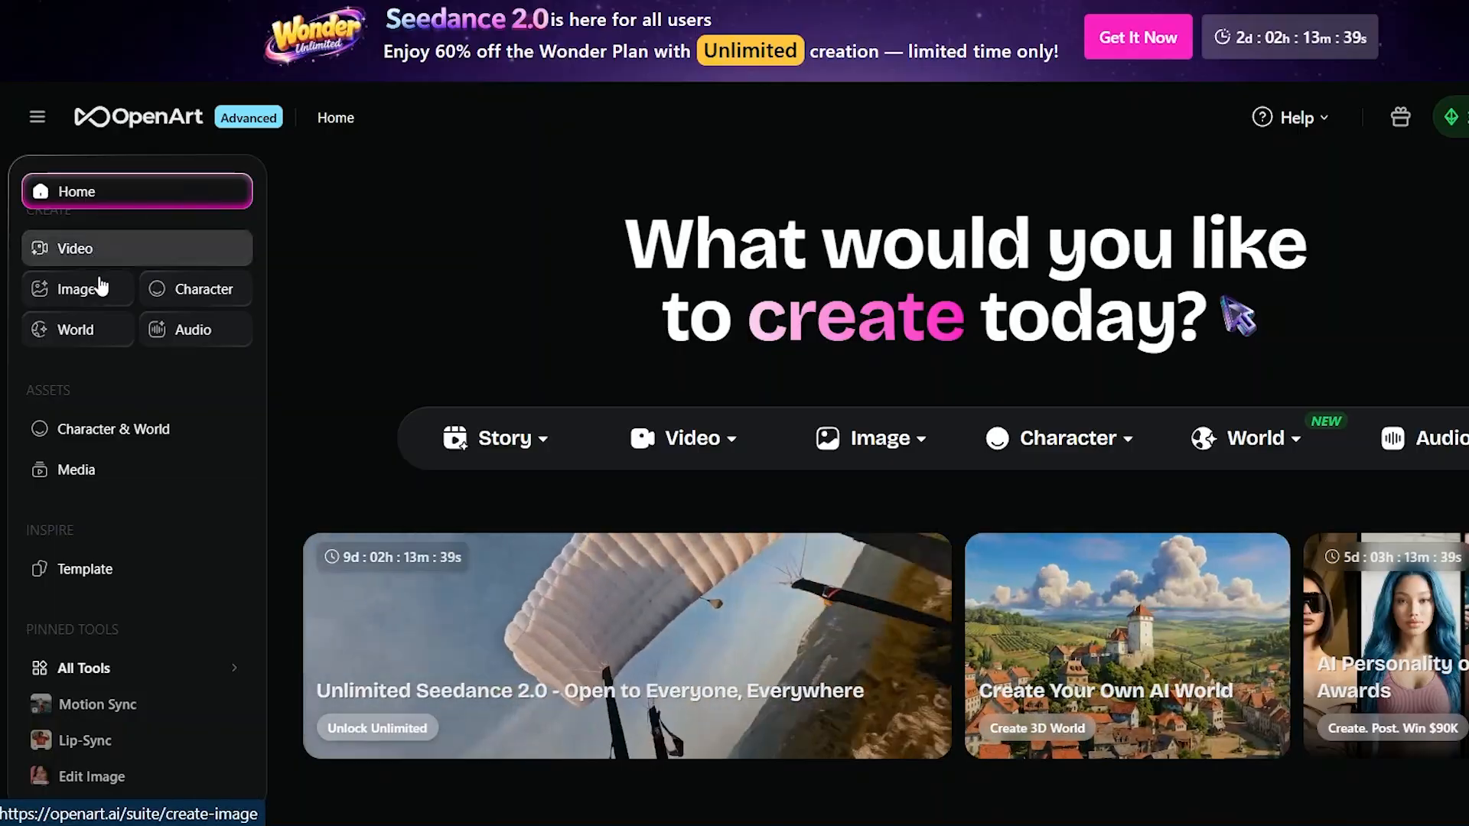
- Open the image creation tool and clear the existing horse prompt from the image description
{"action": "left_click", "coordinate": [113, 297]}
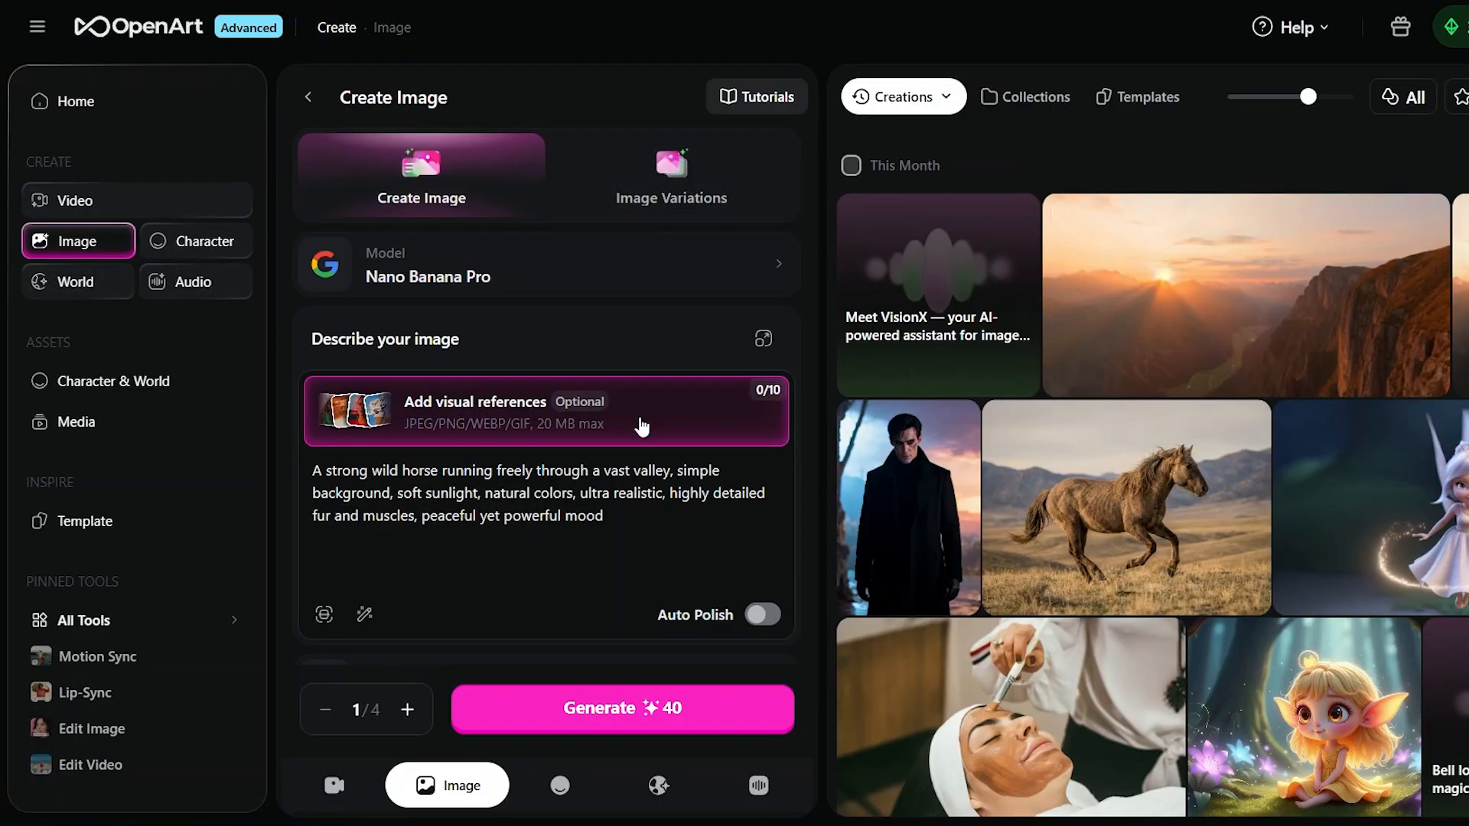
{"action": "left_click", "coordinate": [625, 523]}
{"action": "left_click_drag", "start_coordinate": [625, 523], "coordinate": [340, 472]}
{"action": "key", "text": "BackSpace"}
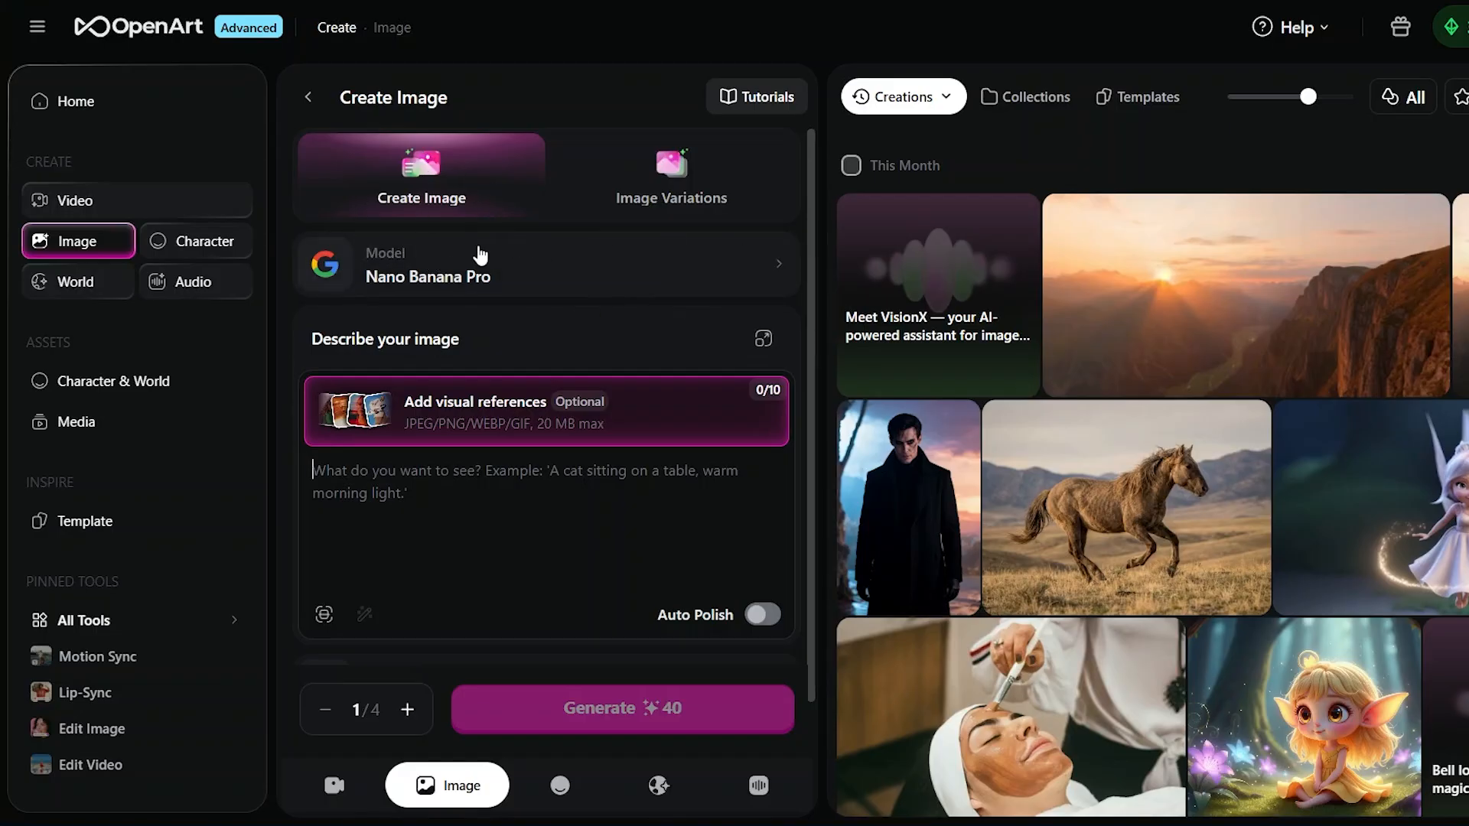
- Browse the available image models and select Auto as the generation model
{"action": "left_click", "coordinate": [777, 274]}
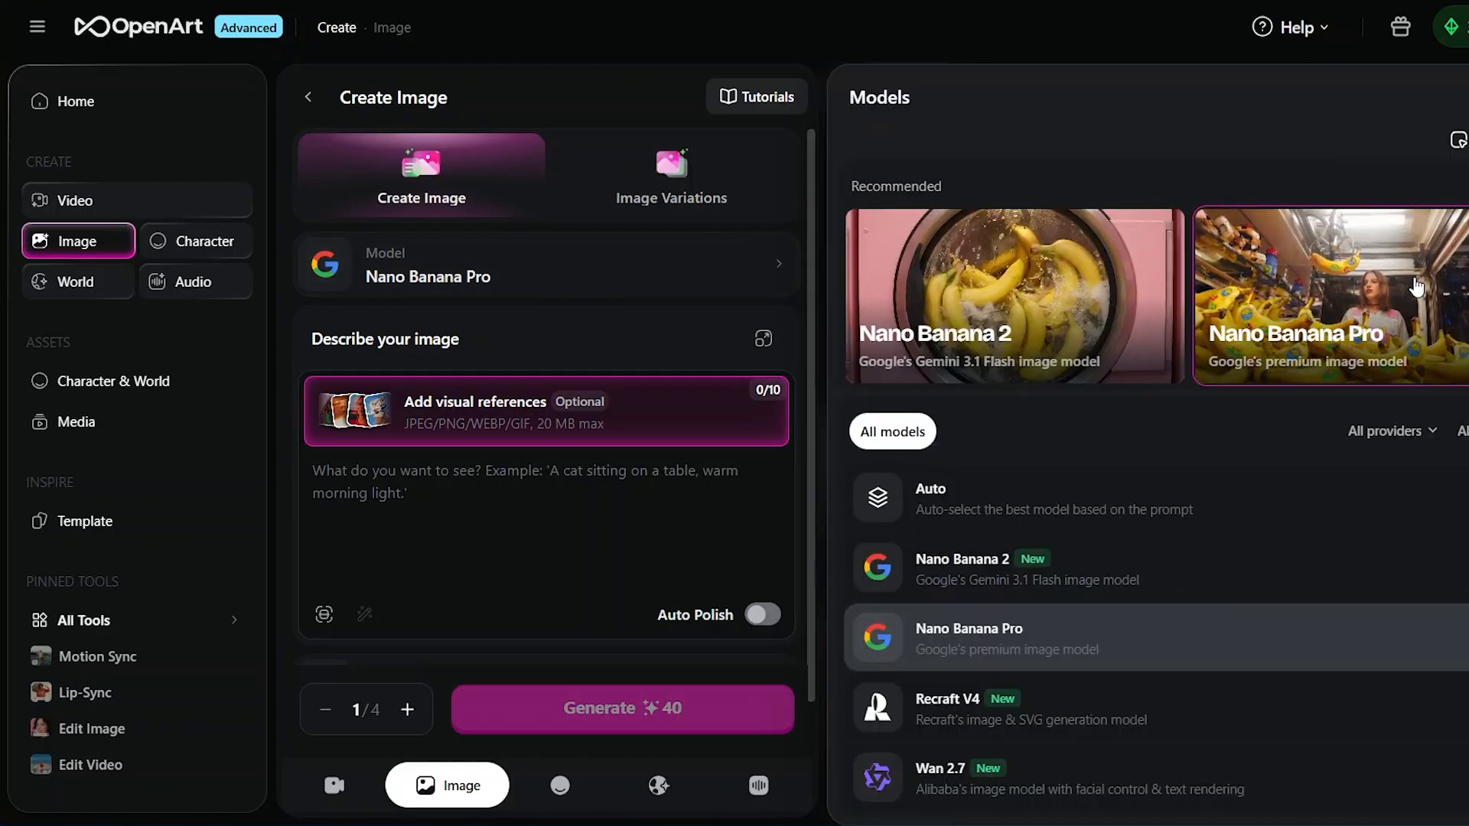
{"action": "scroll", "coordinate": [1059, 674], "scroll_direction": "down", "scroll_amount": 2}
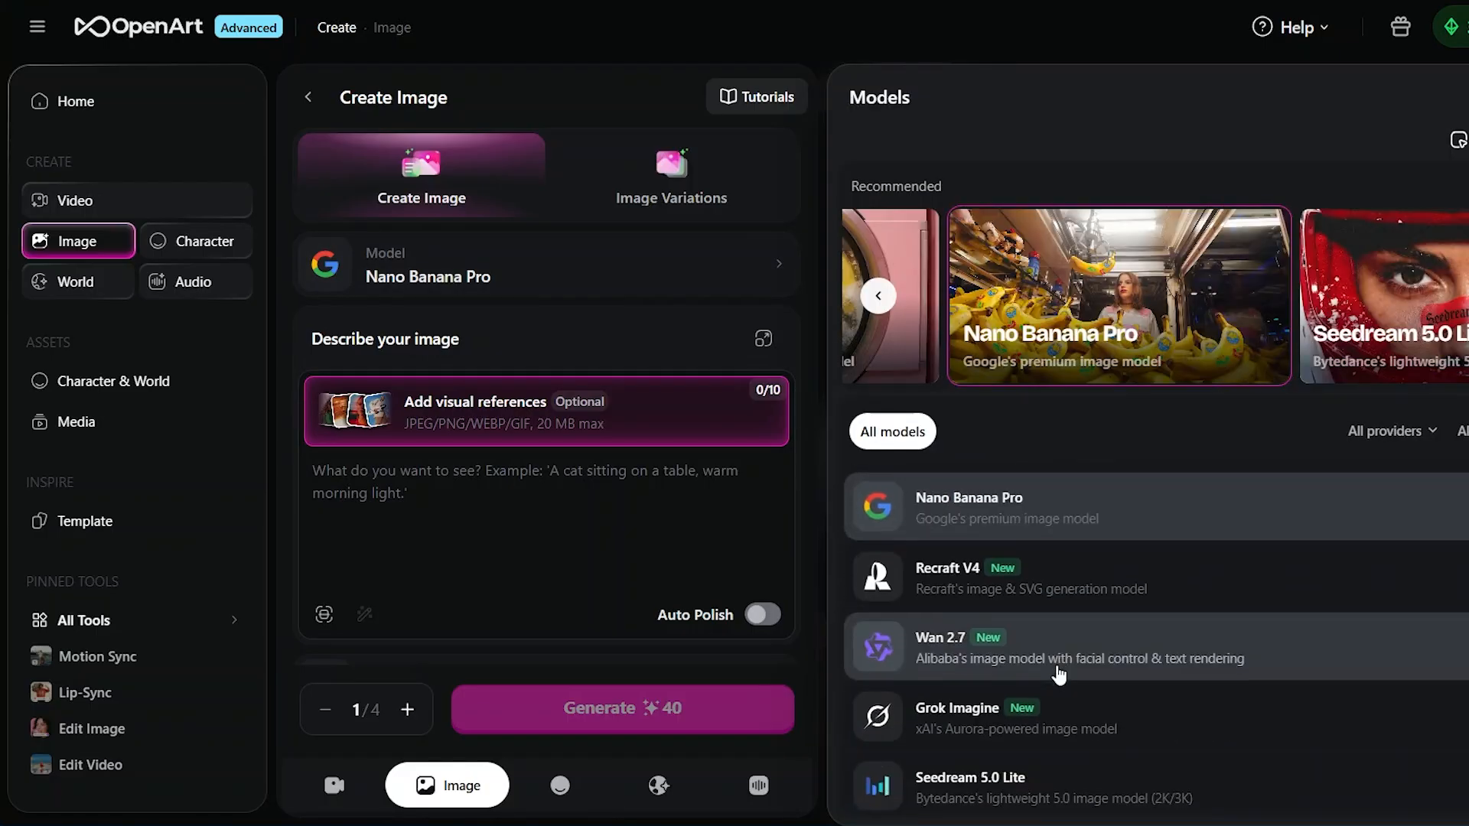
{"action": "scroll", "coordinate": [1059, 675], "scroll_direction": "down", "scroll_amount": 3}
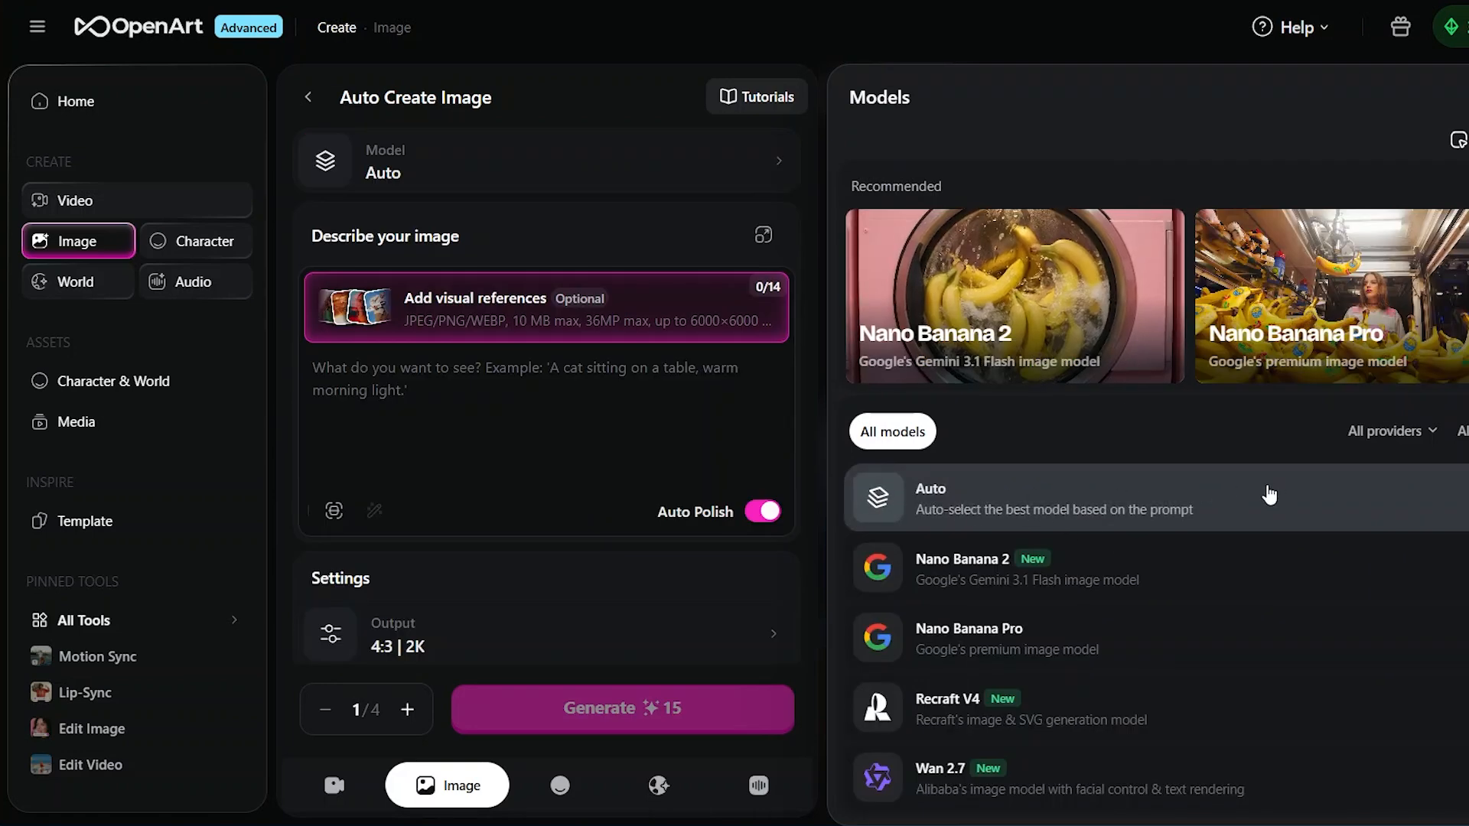
{"action": "left_click", "coordinate": [1173, 494]}
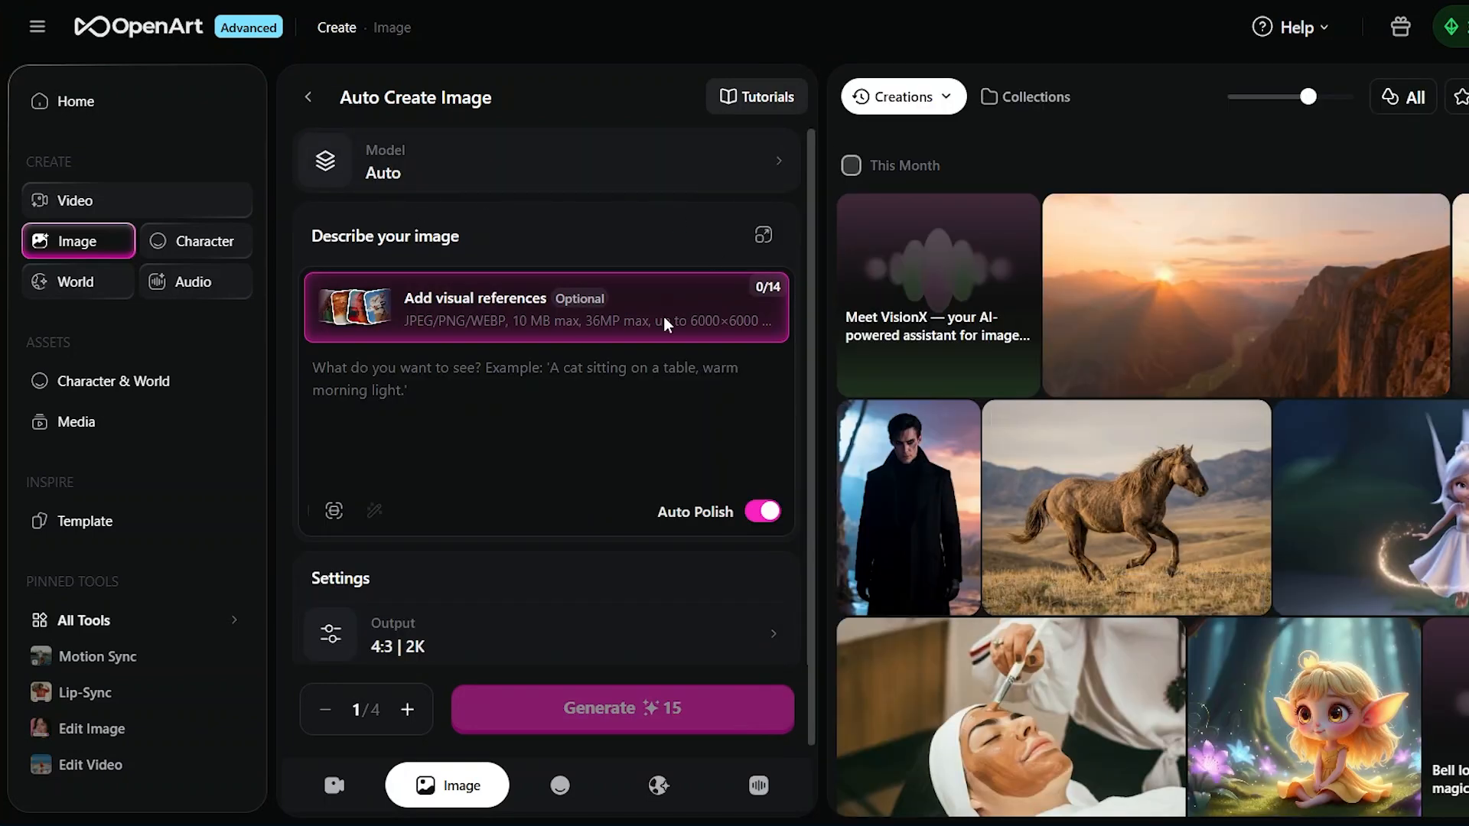
- Enter the prompt "A futuristic female warrior, cinematic lighting, detailed armor, glowing background" and turn off Auto Polish
{"action": "key", "text": "ctrl+v"}
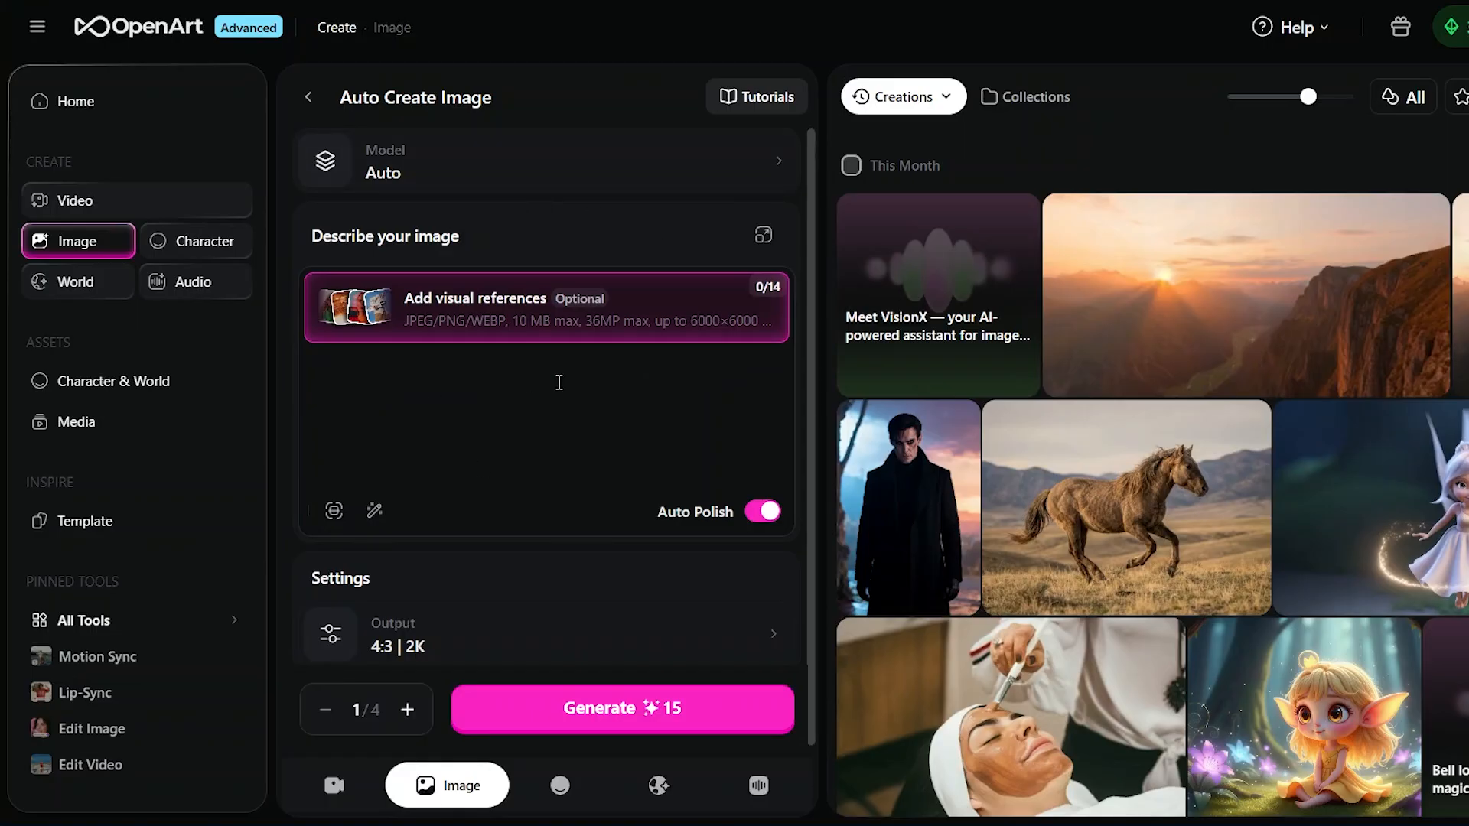
{"action": "left_click", "coordinate": [382, 373]}
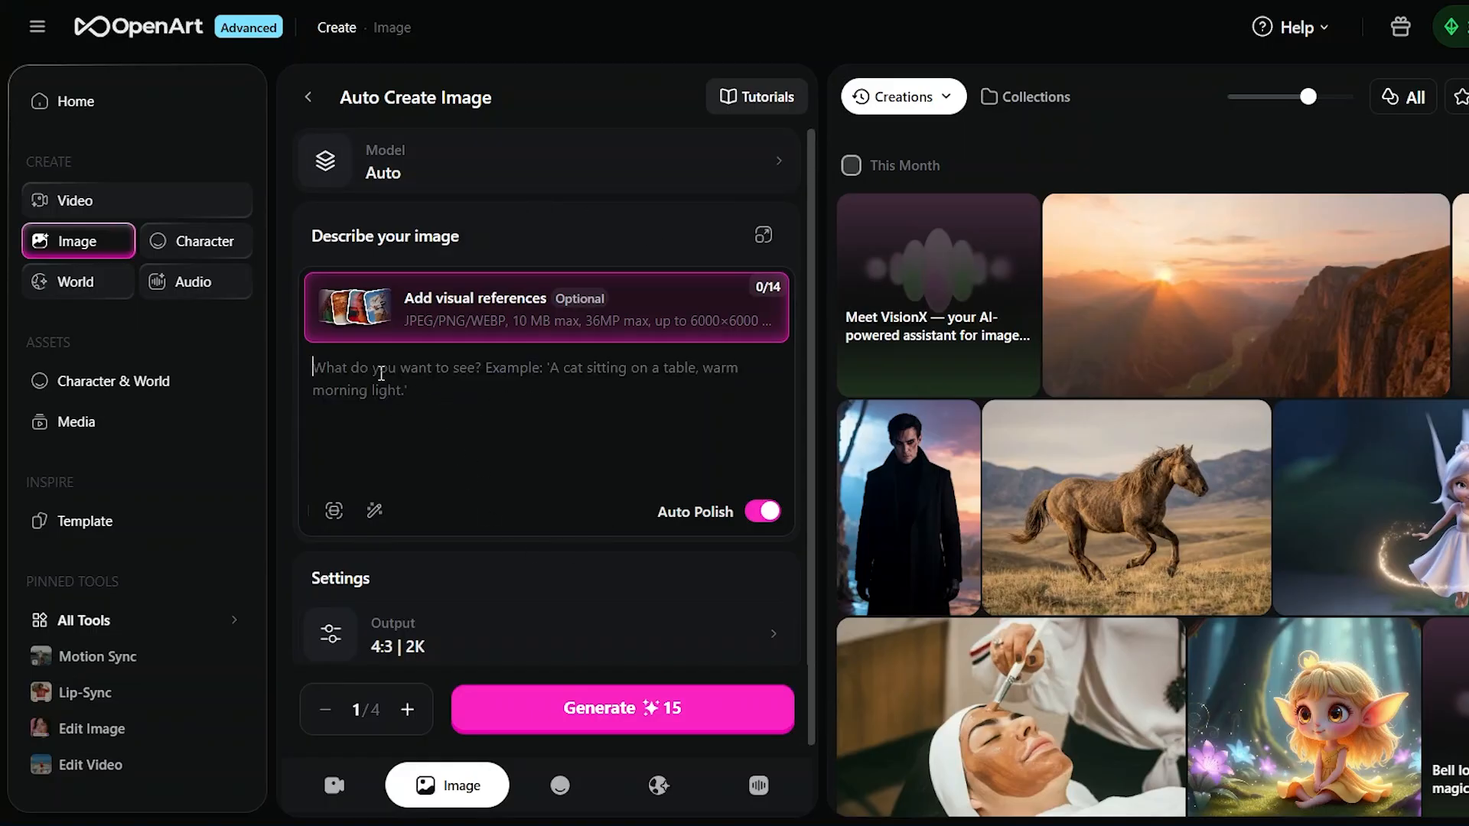
{"action": "type", "text": "A futuristic female warrior, cinematic lighting, detailed armor, glowing background"}
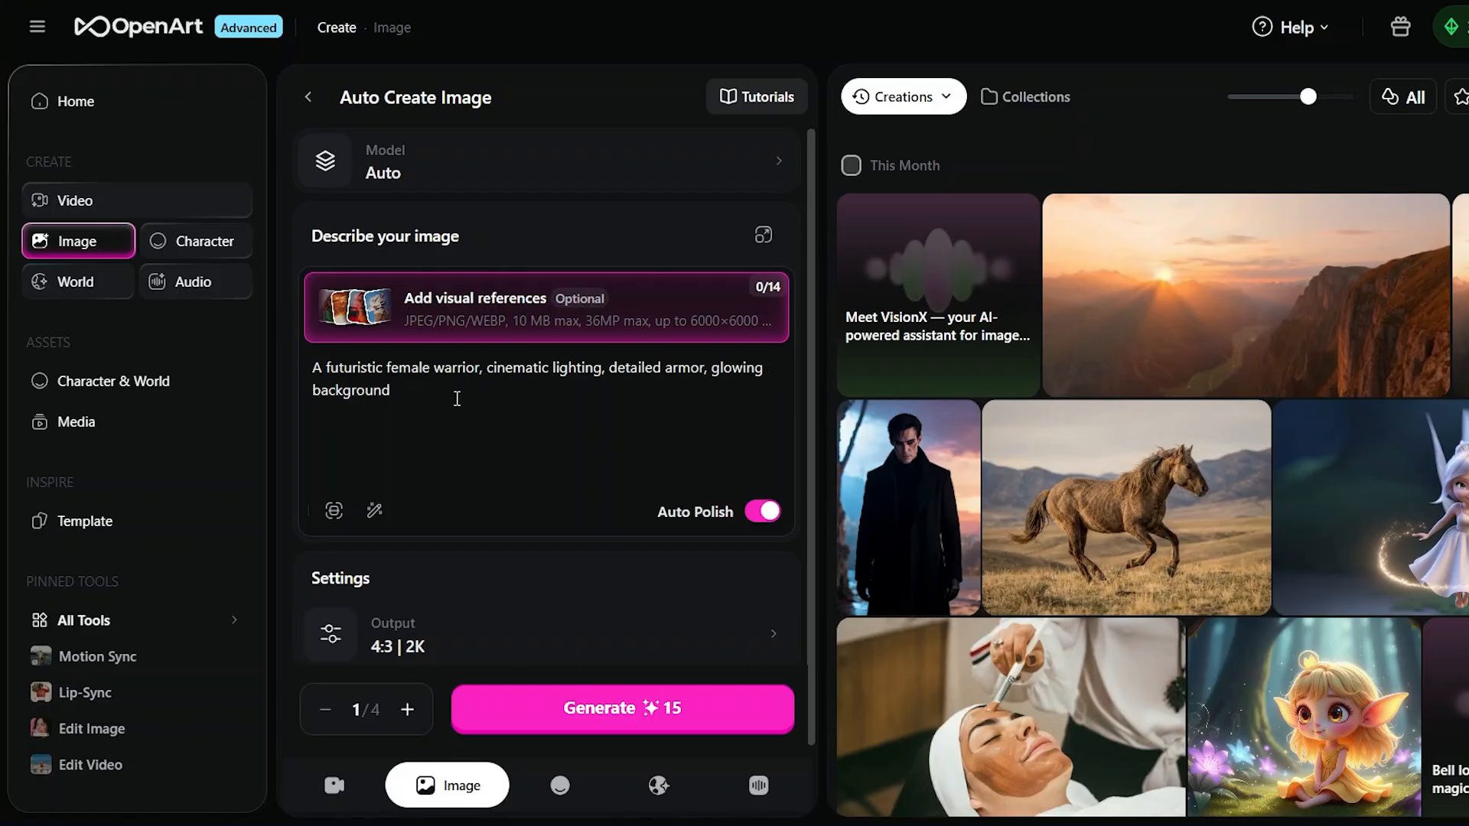
{"action": "left_click", "coordinate": [776, 511]}
{"action": "mouse_move", "coordinate": [730, 334]}
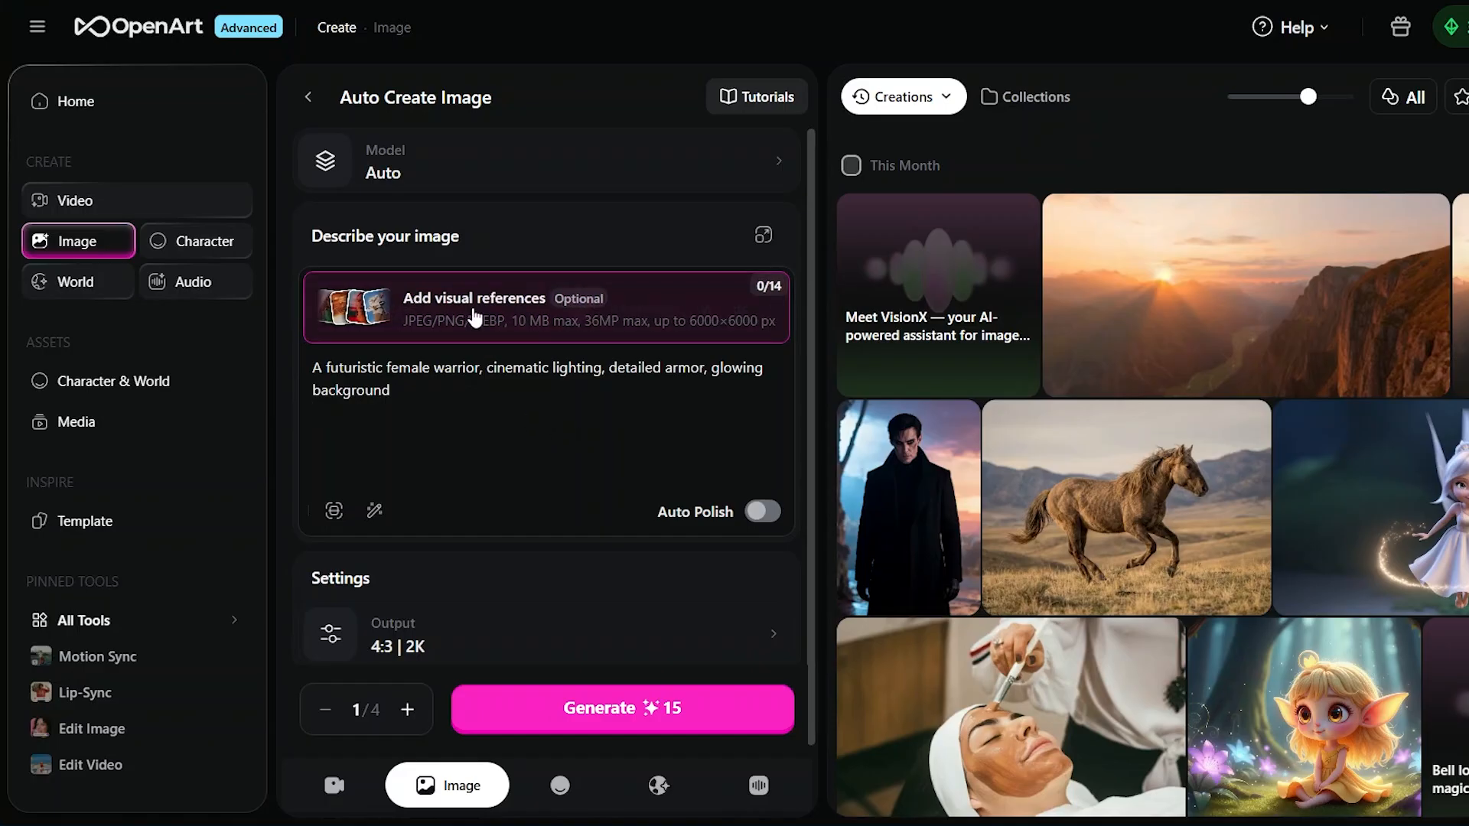
- Set the output aspect ratio to 16:9 for the image
{"action": "mouse_move", "coordinate": [469, 308]}
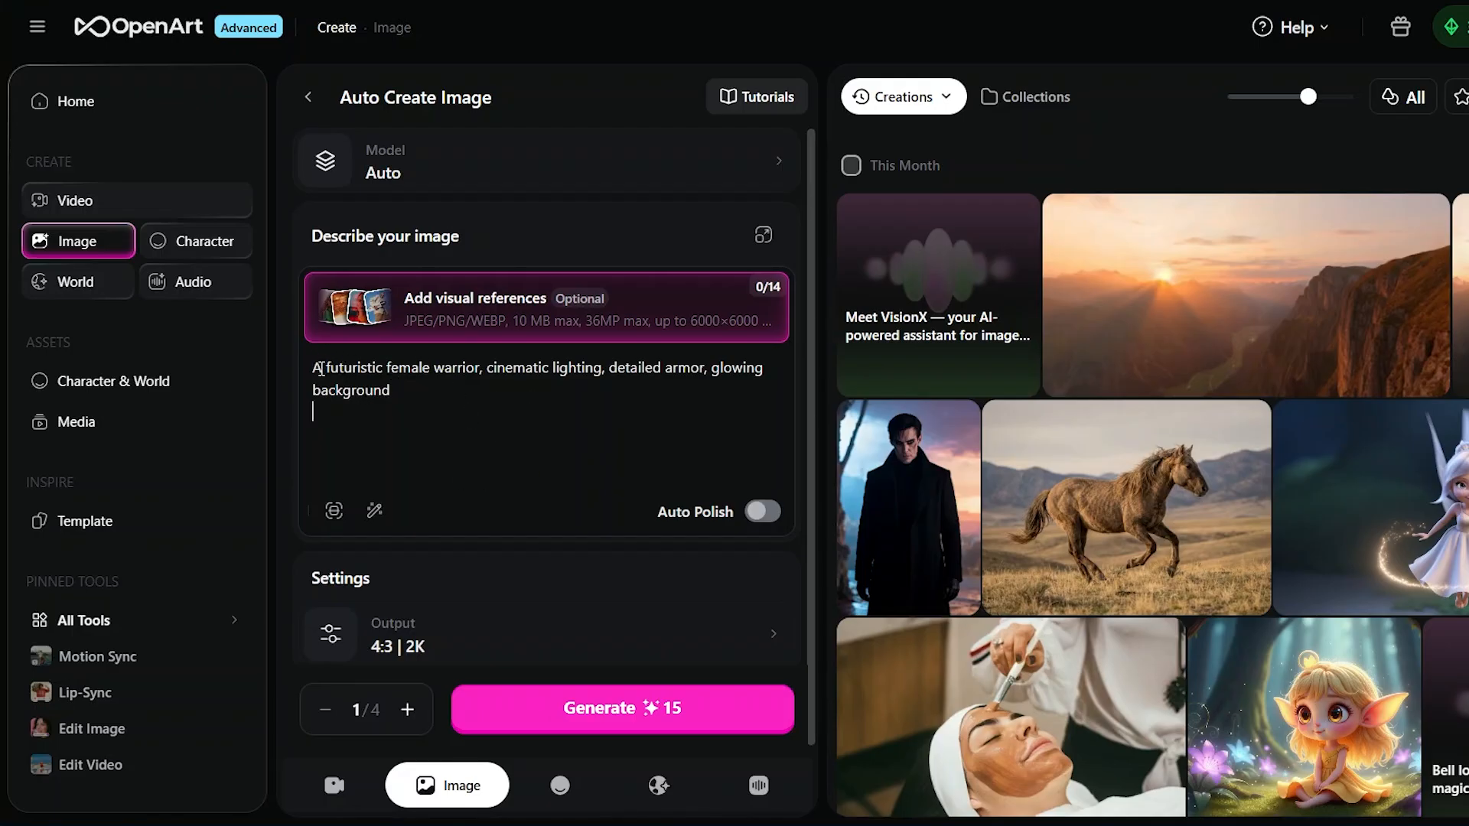
{"action": "scroll", "coordinate": [516, 458], "scroll_direction": "down", "scroll_amount": 1}
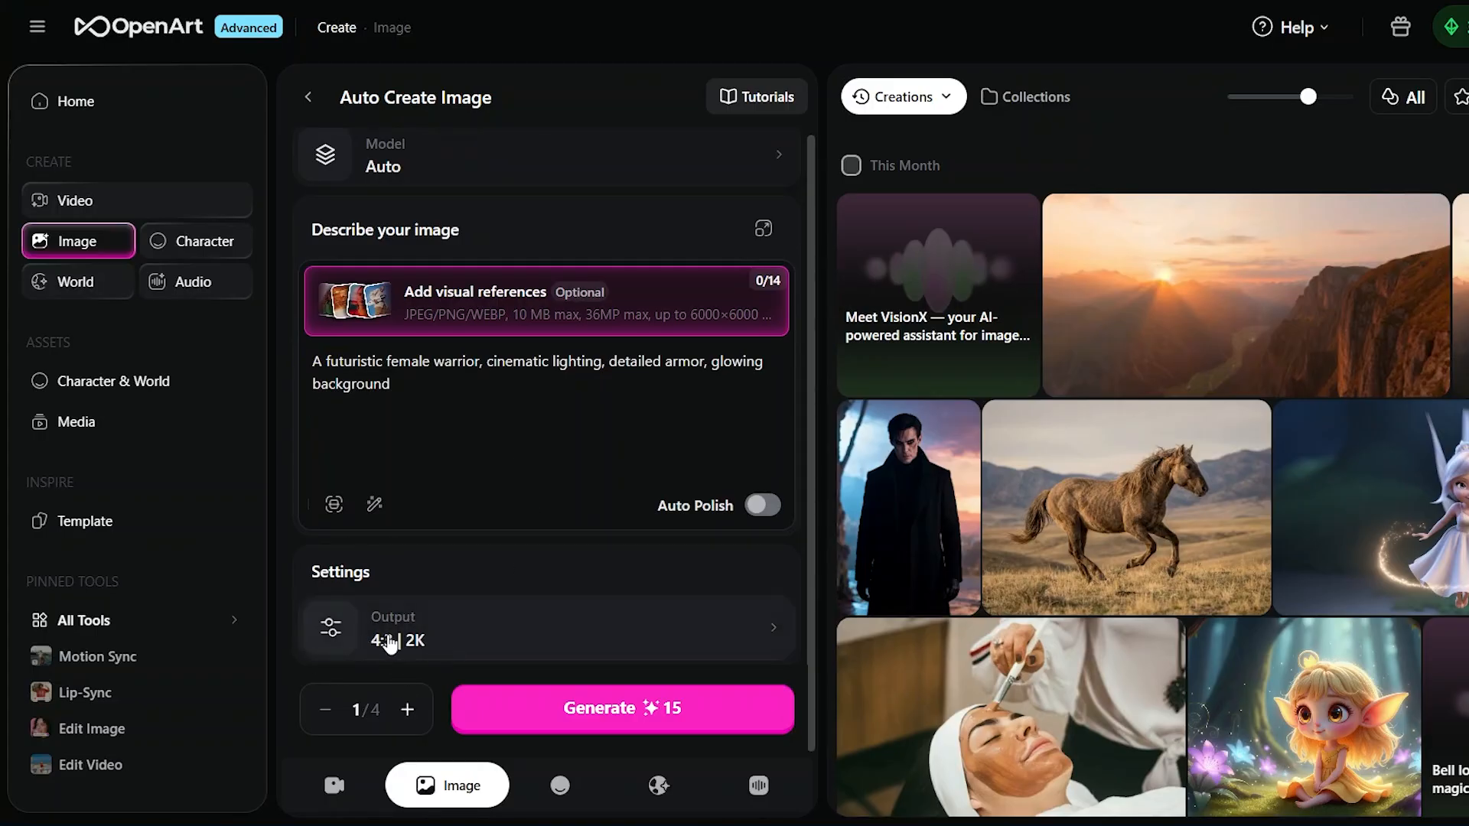
{"action": "left_click", "coordinate": [780, 641]}
{"action": "left_click", "coordinate": [1361, 681]}
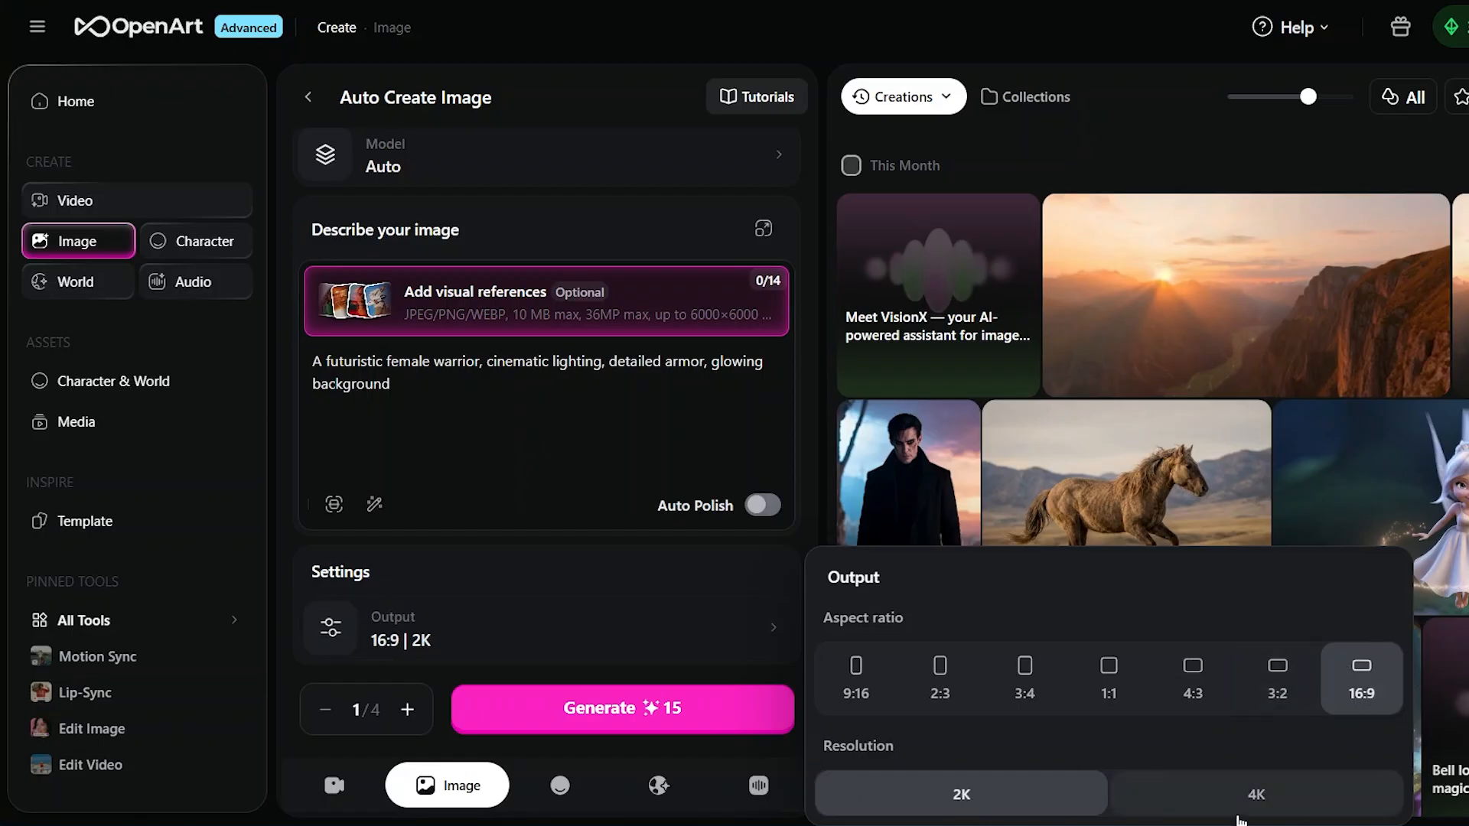
{"action": "left_click", "coordinate": [552, 456]}
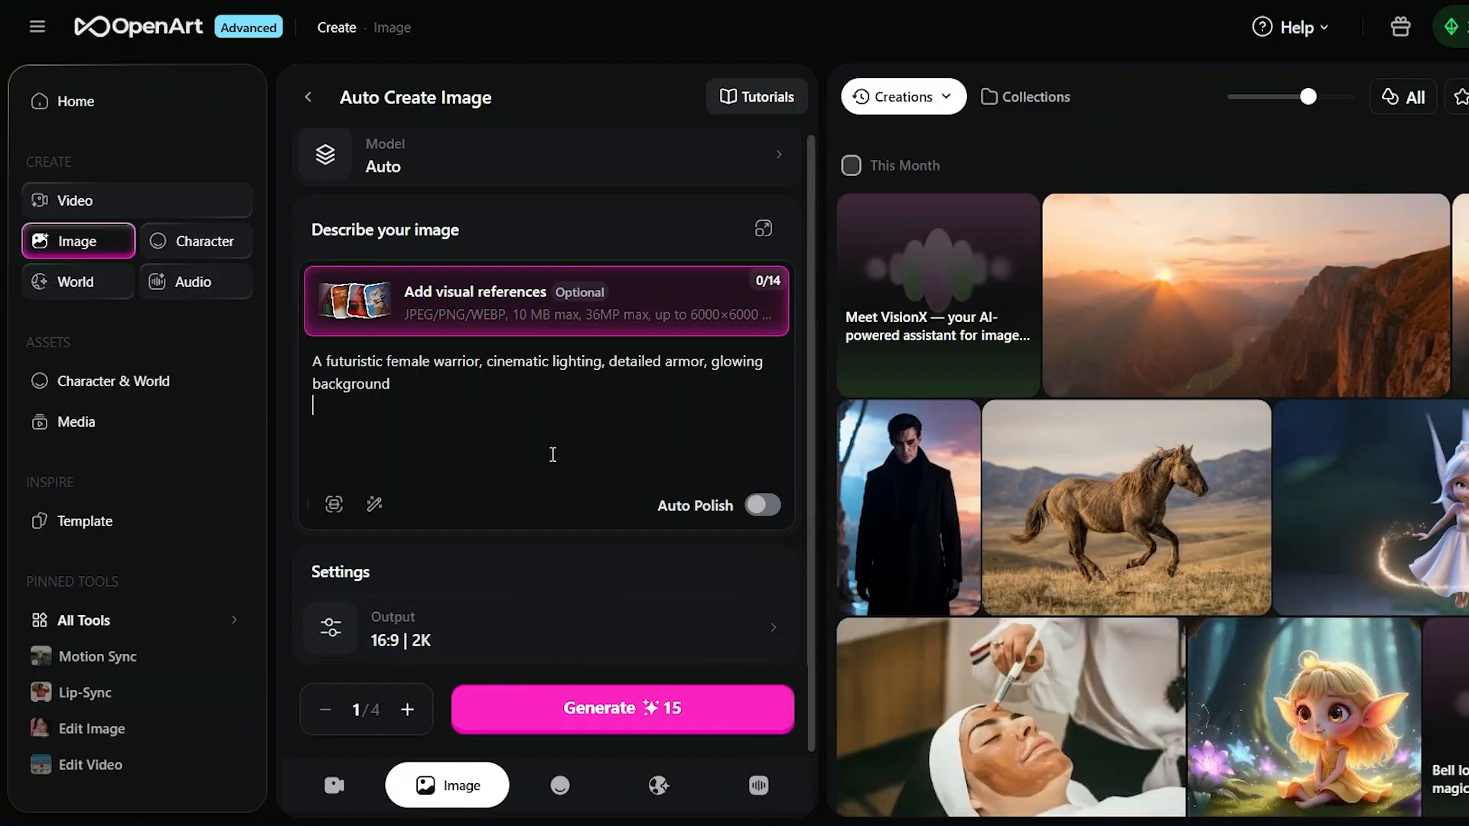
{"action": "left_click", "coordinate": [408, 712]}
{"action": "left_click", "coordinate": [408, 711]}
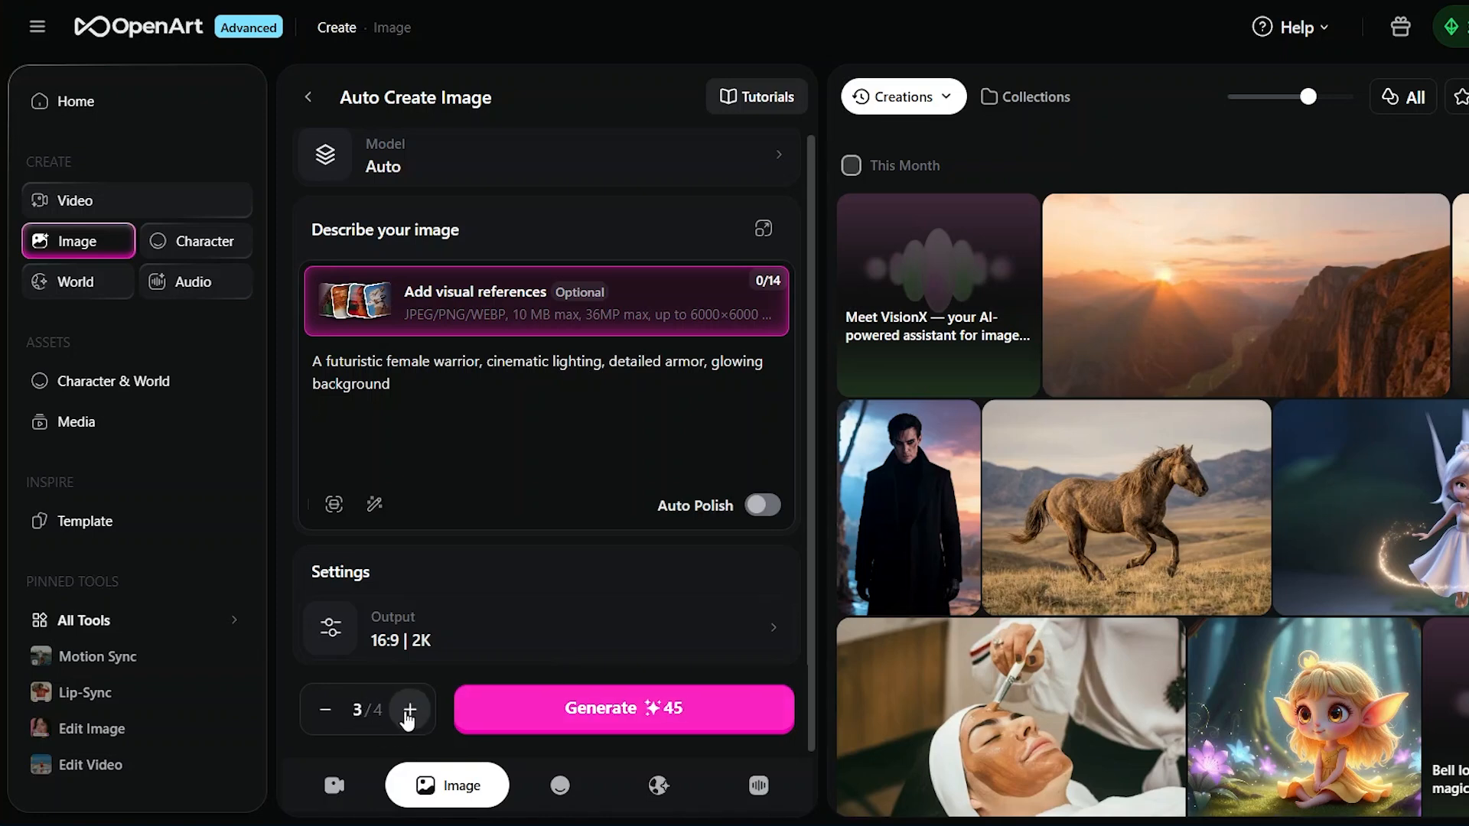
{"action": "left_click", "coordinate": [322, 711]}
{"action": "left_click", "coordinate": [326, 715]}
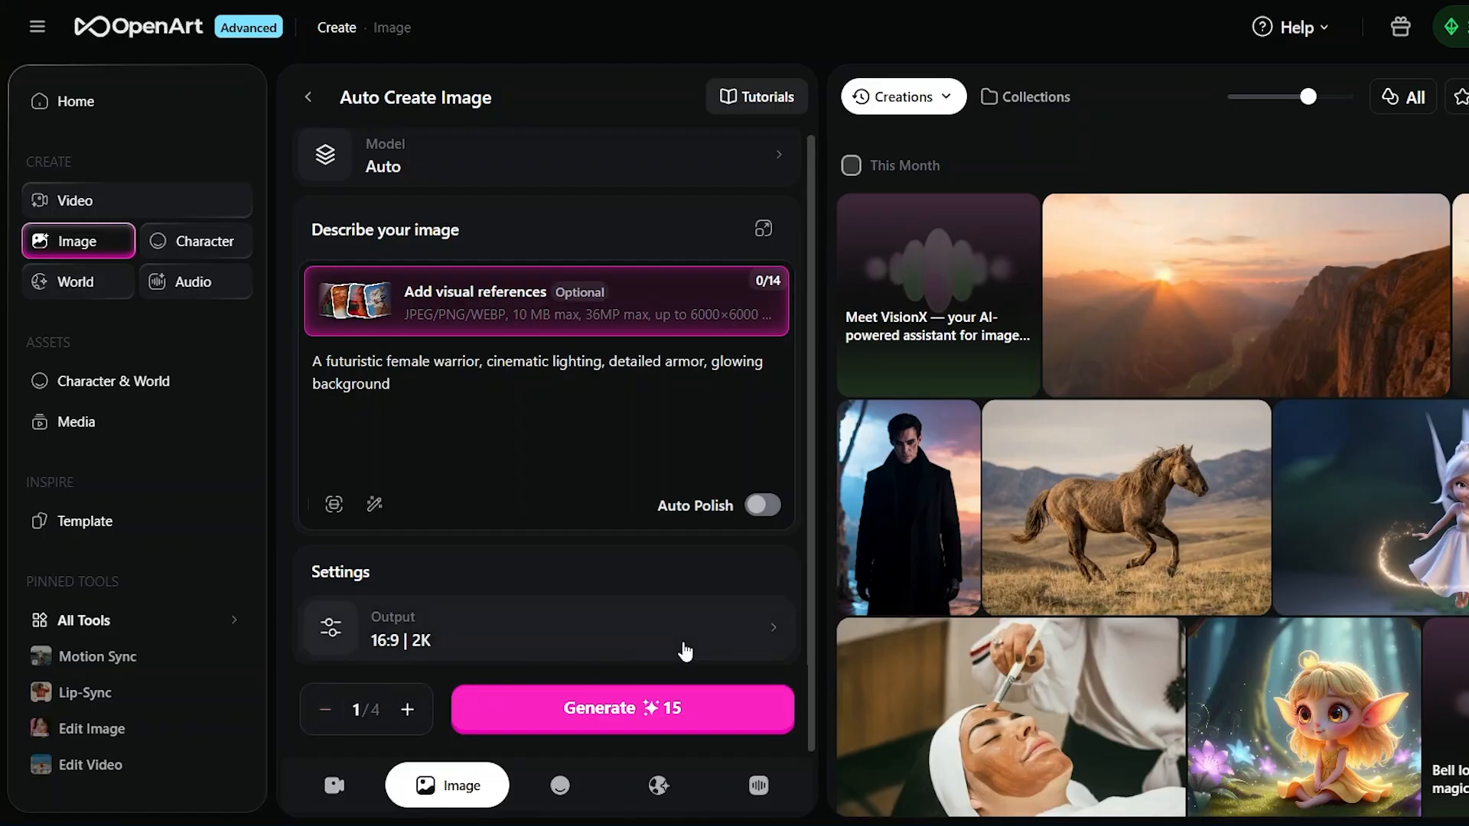
- Generate the futuristic warrior image and inspect the result in its enlarged detail view
{"action": "left_click", "coordinate": [663, 718]}
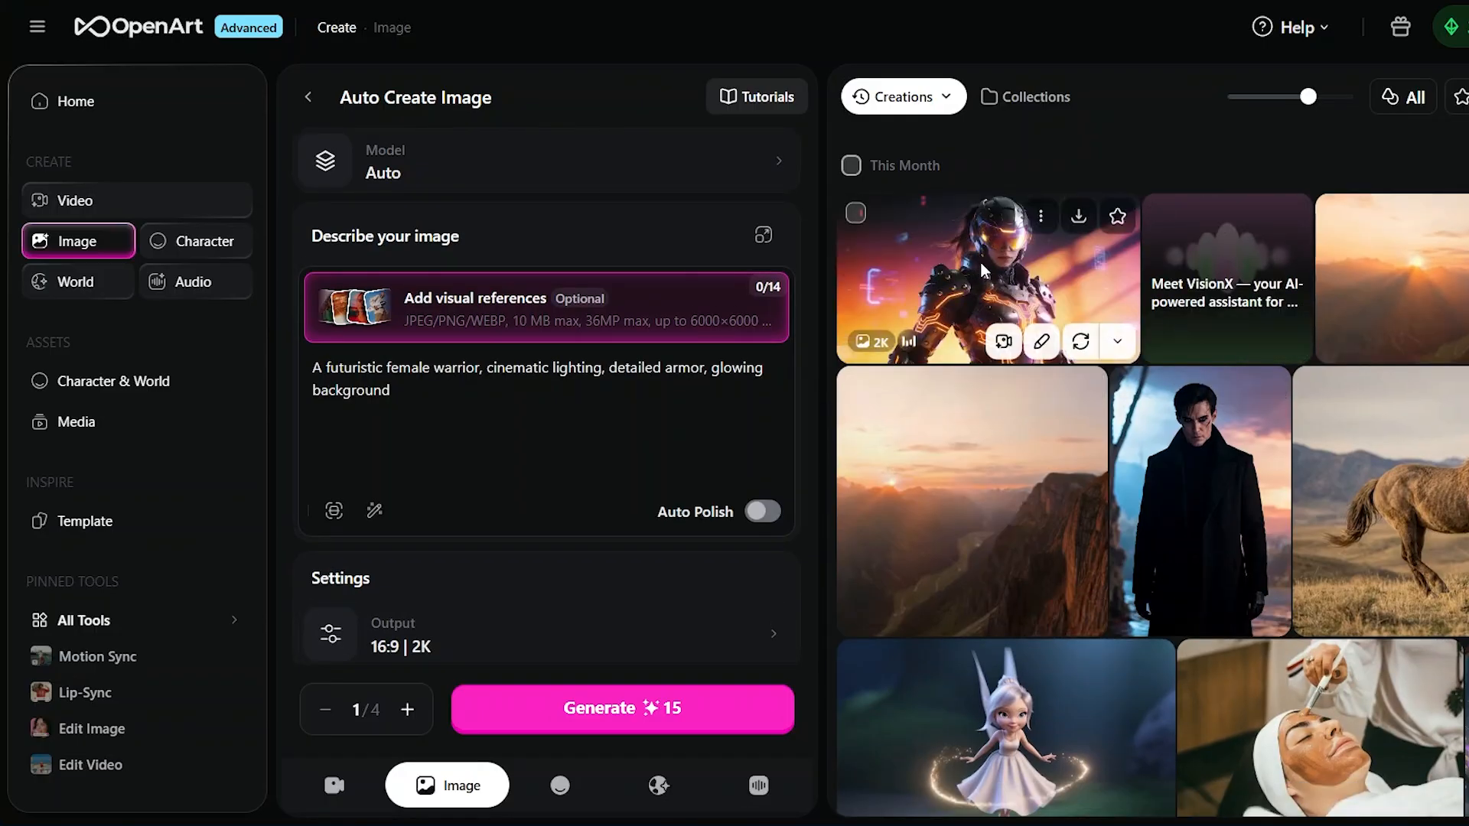
{"action": "left_click", "coordinate": [982, 270]}
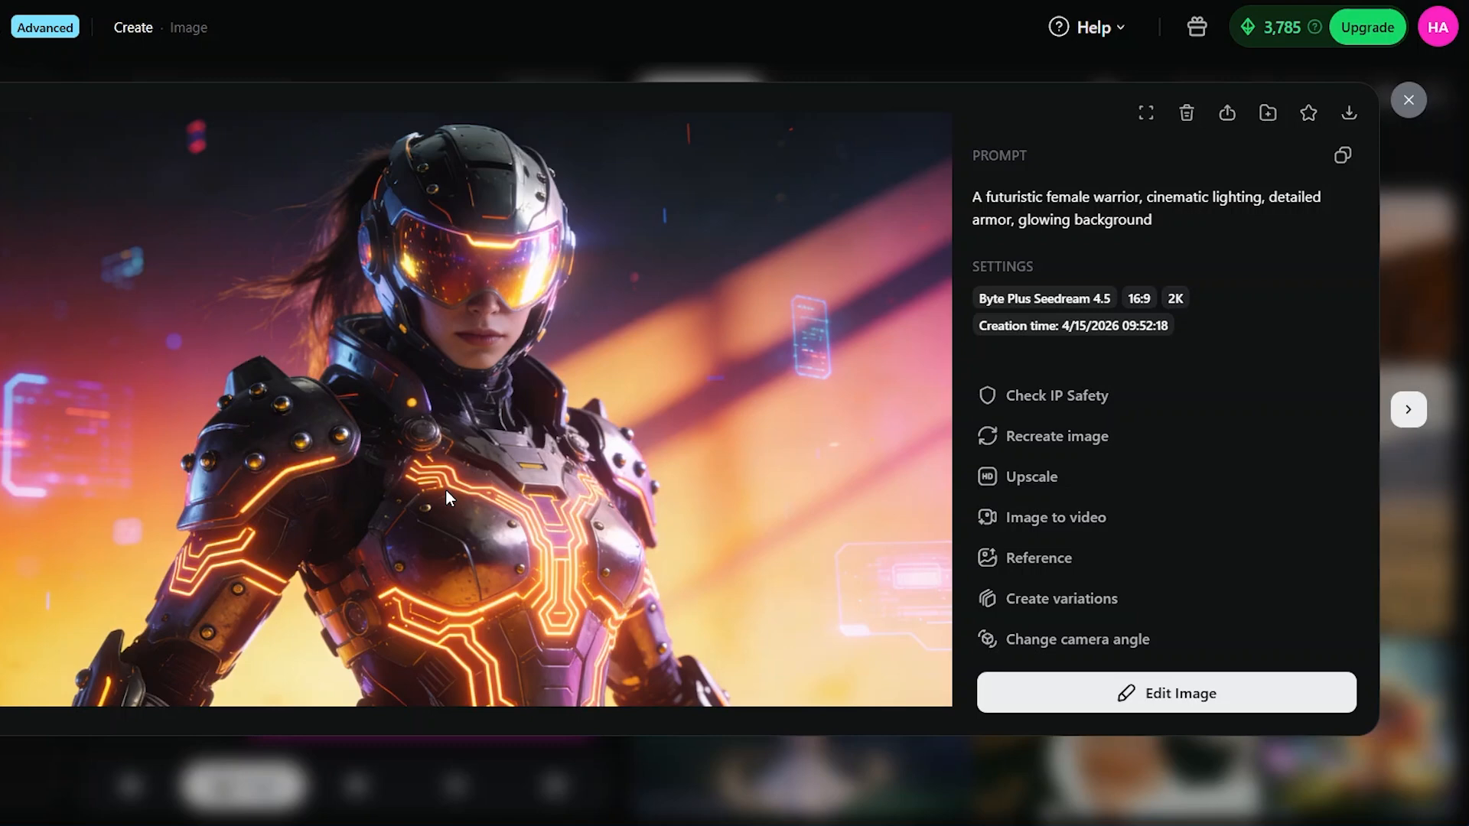
{"action": "left_click", "coordinate": [1408, 100]}
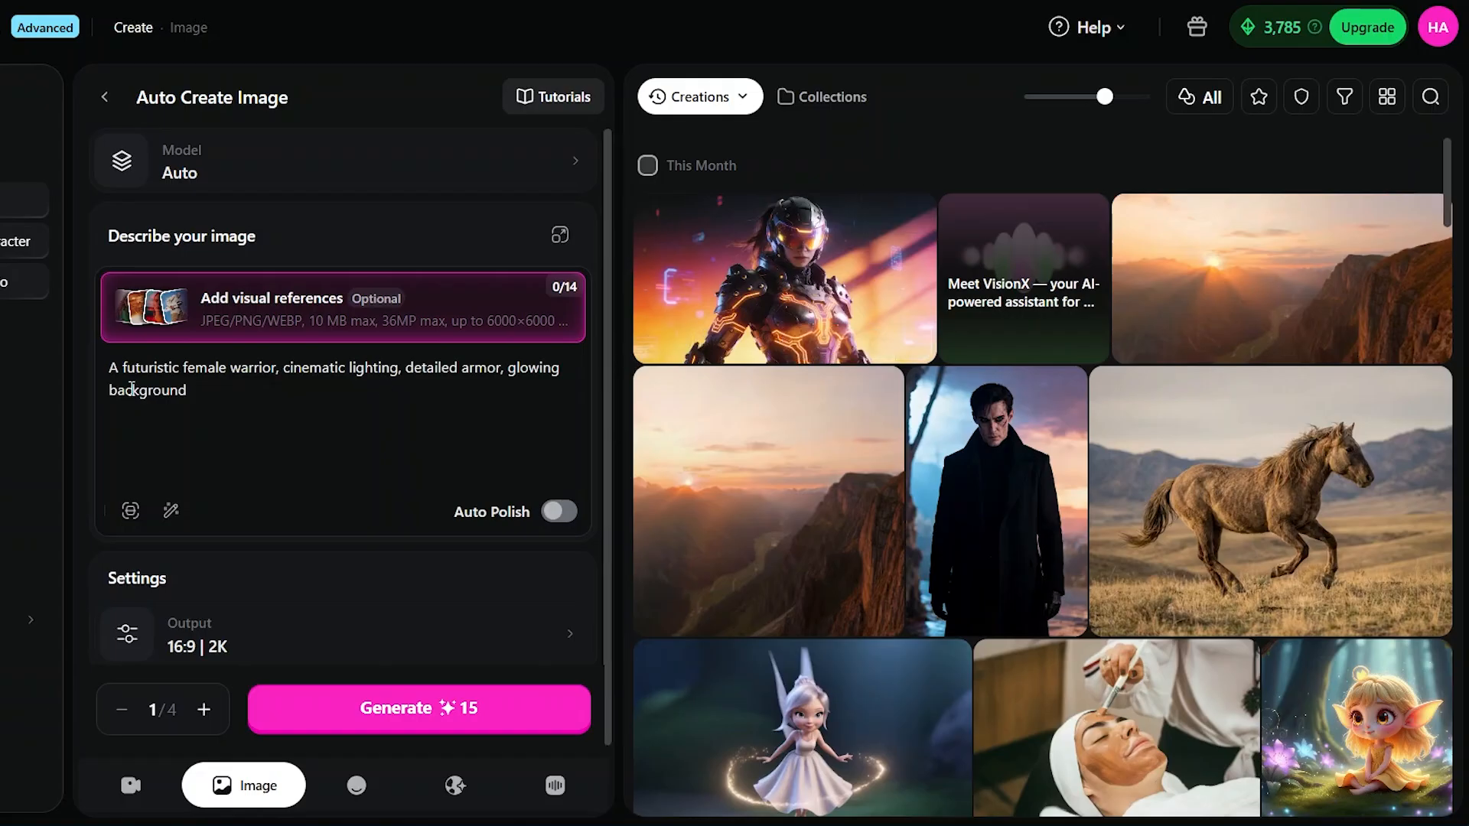
- Compare the prompt with the generated warrior image by viewing the image enlarged once more
{"action": "left_click", "coordinate": [218, 391]}
{"action": "mouse_move", "coordinate": [796, 289]}
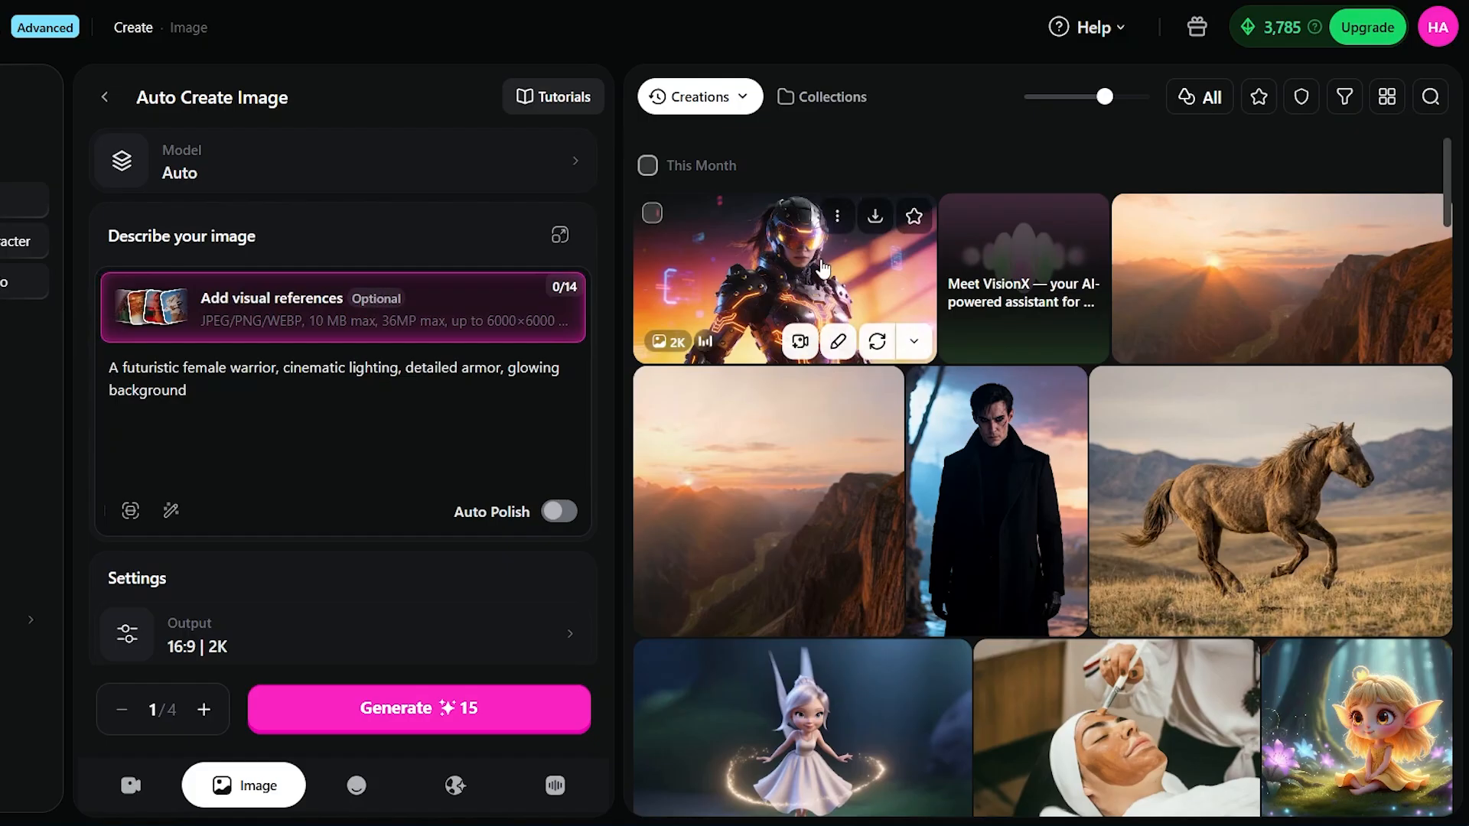
{"action": "left_click", "coordinate": [823, 267]}
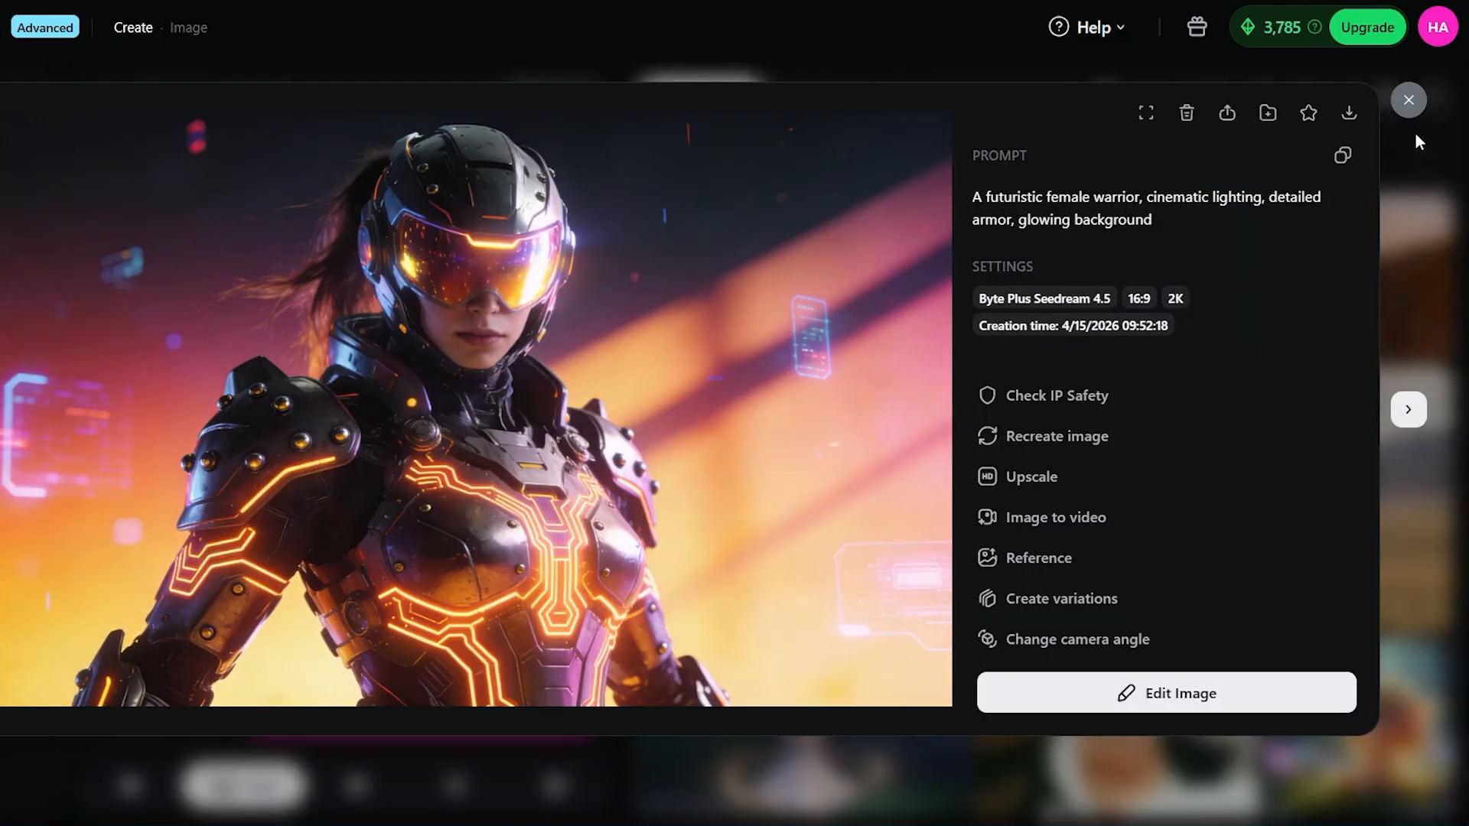
{"action": "left_click", "coordinate": [1408, 101]}
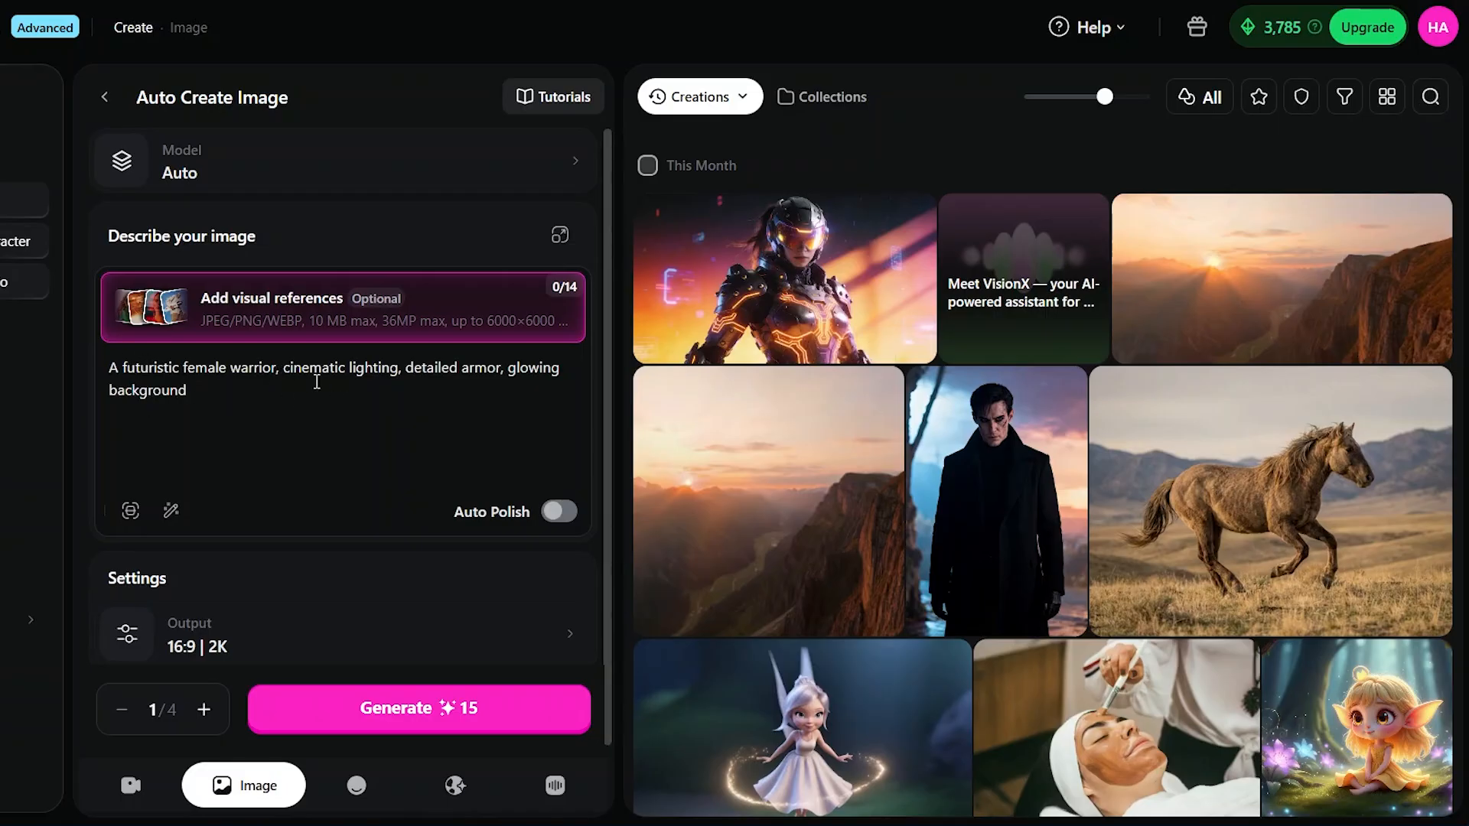
{"action": "mouse_move", "coordinate": [839, 261]}
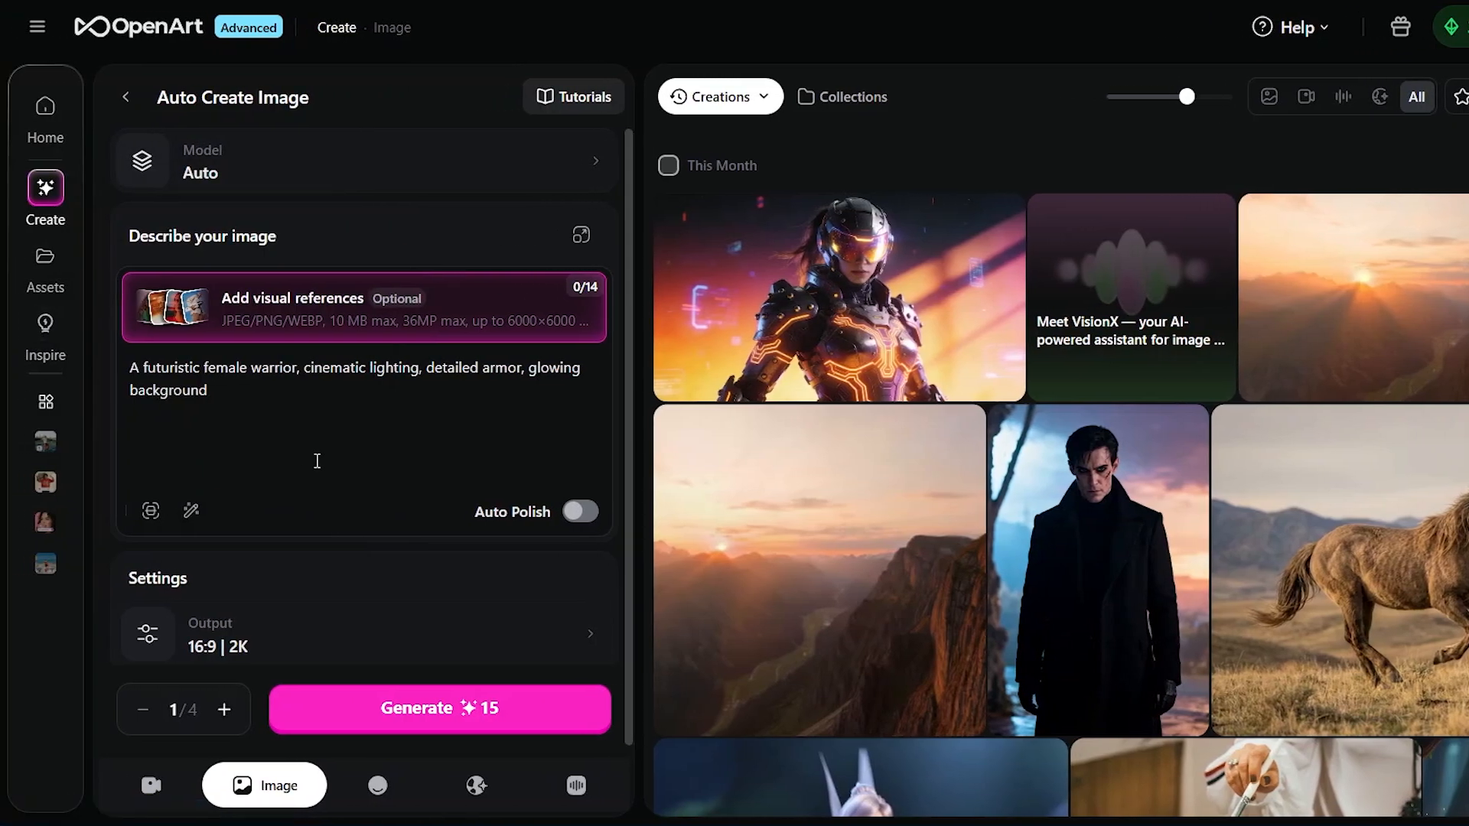
- Find Camera Angle Control among all tools and look over its image input and rotation settings
{"action": "mouse_move", "coordinate": [48, 403]}
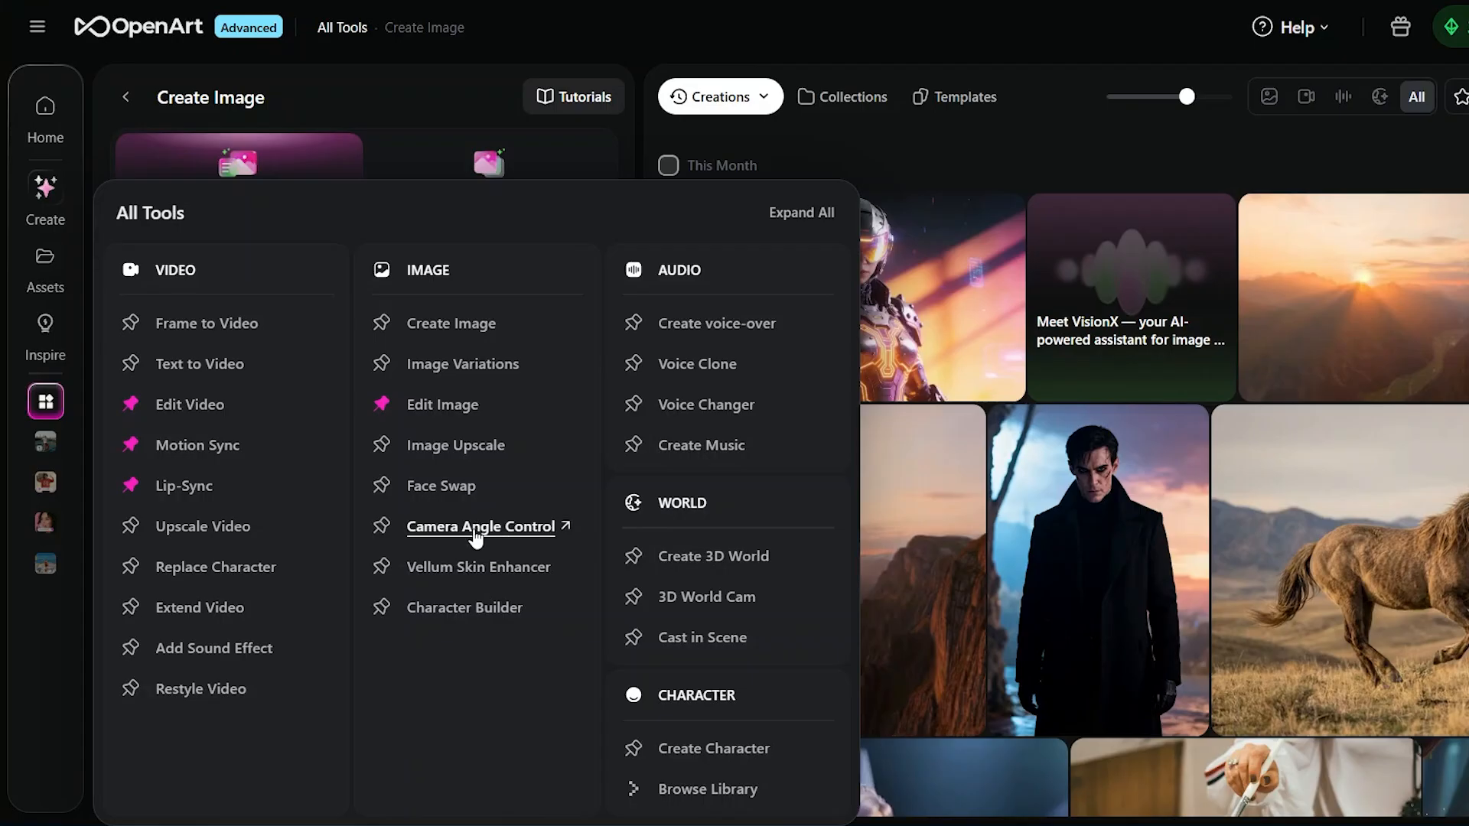
{"action": "left_click", "coordinate": [475, 529]}
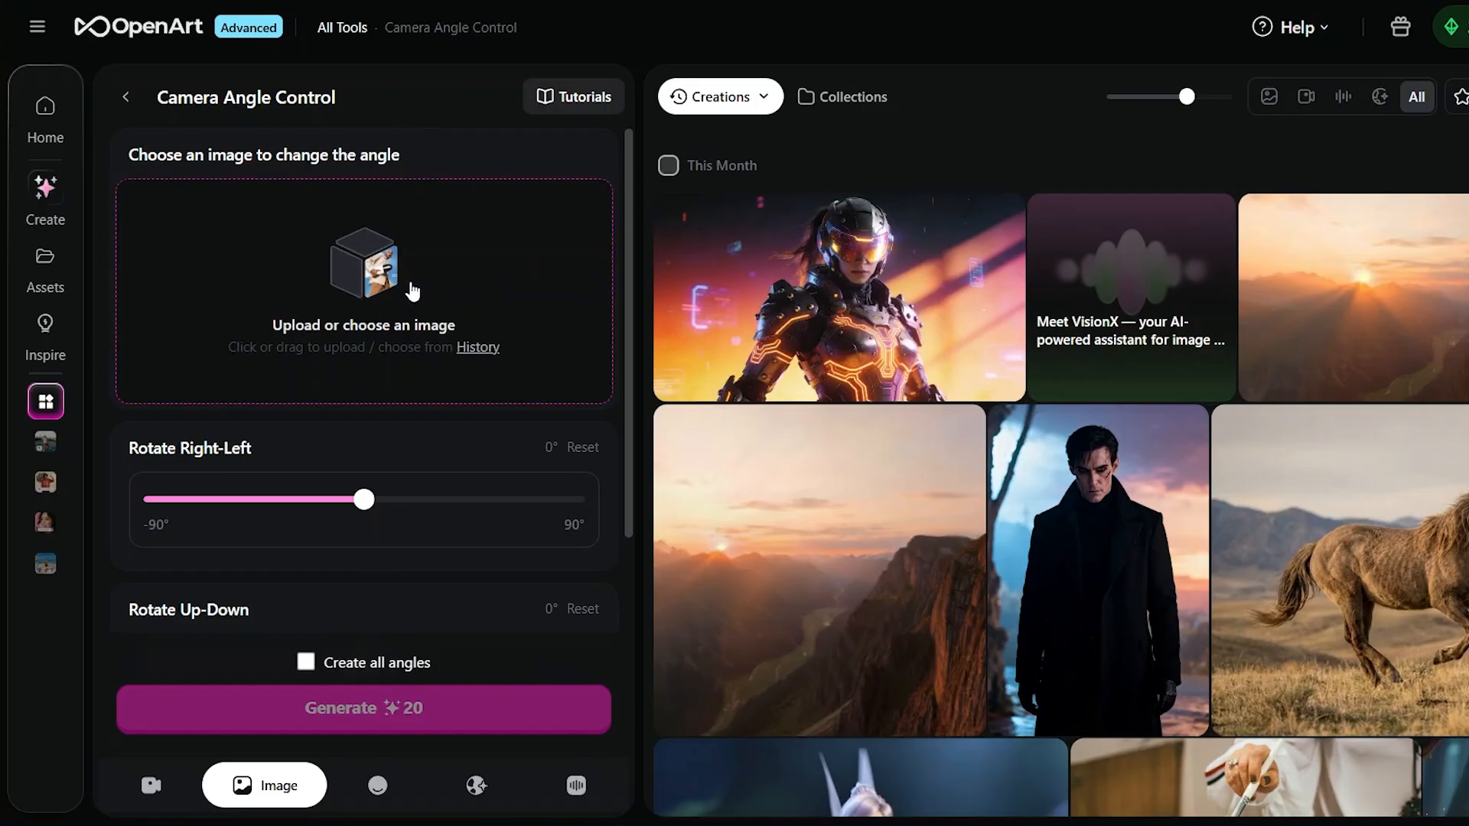
{"action": "scroll", "coordinate": [410, 290], "scroll_direction": "down", "scroll_amount": 1}
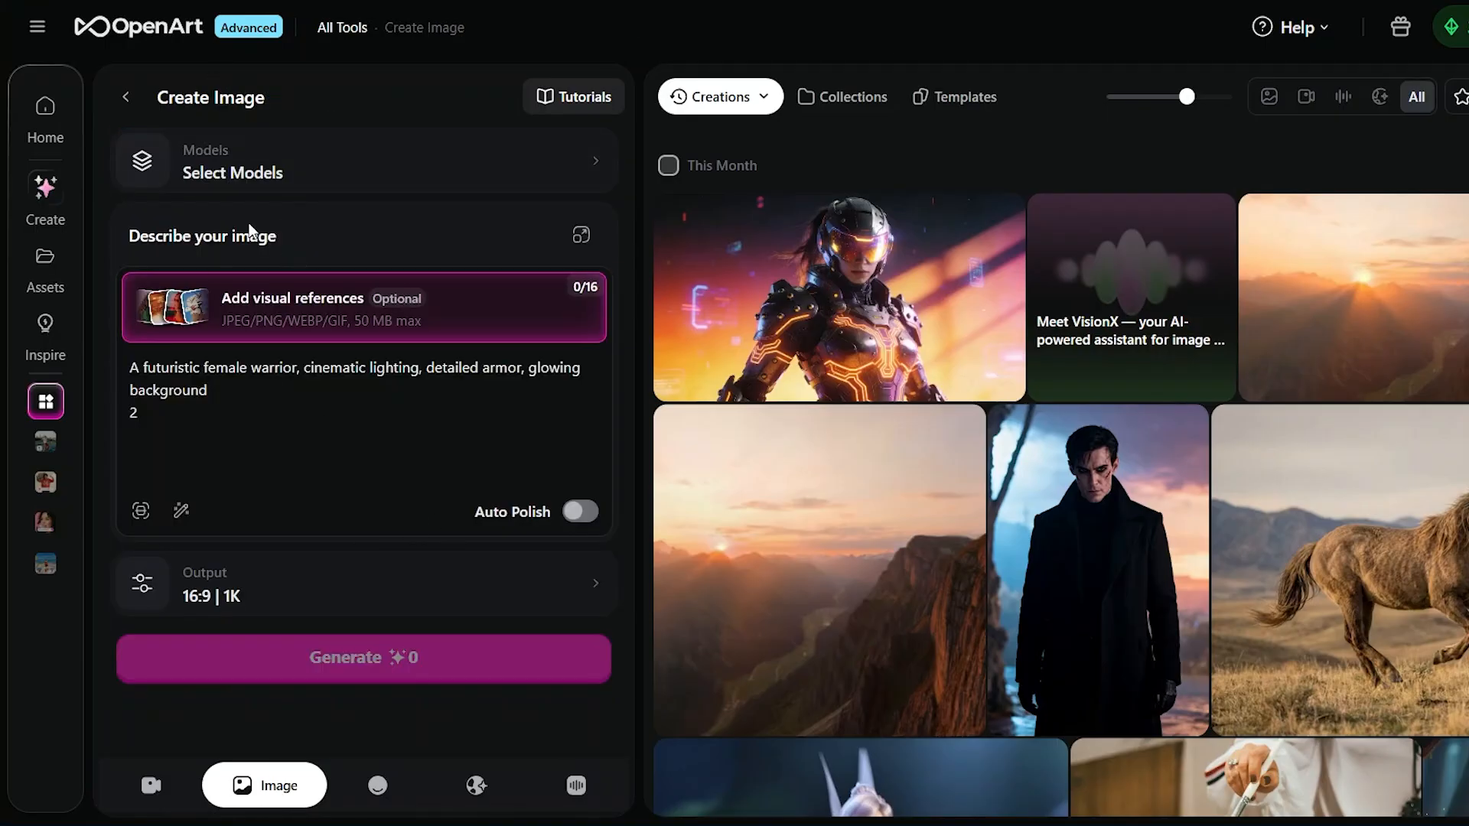
- Delete the stray "2" below the warrior prompt in the Create Image form and check the visual reference options
{"action": "mouse_move", "coordinate": [230, 325]}
{"action": "left_click", "coordinate": [150, 426]}
{"action": "key", "text": "BackSpace"}
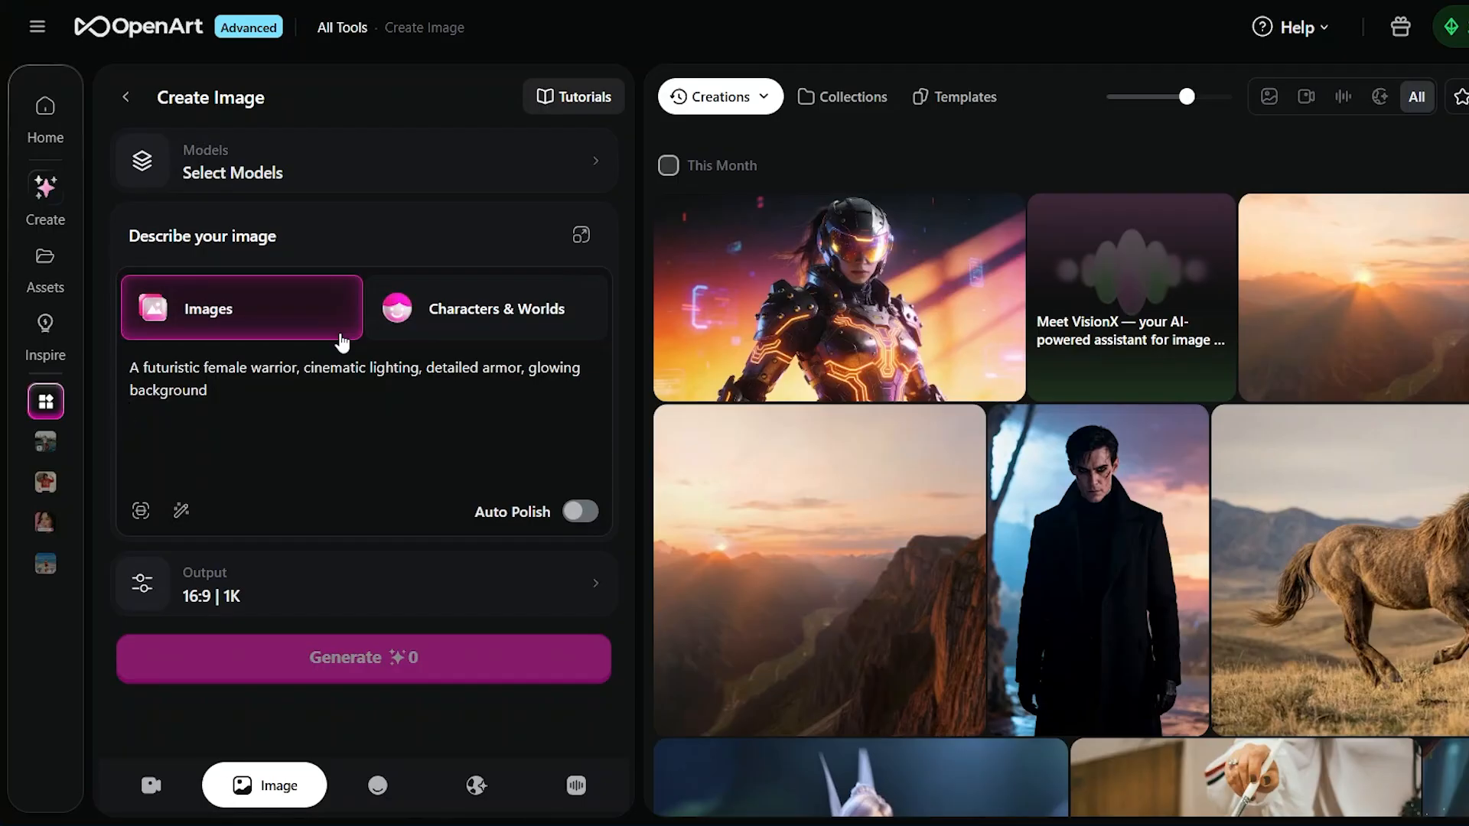
{"action": "left_click", "coordinate": [342, 342]}
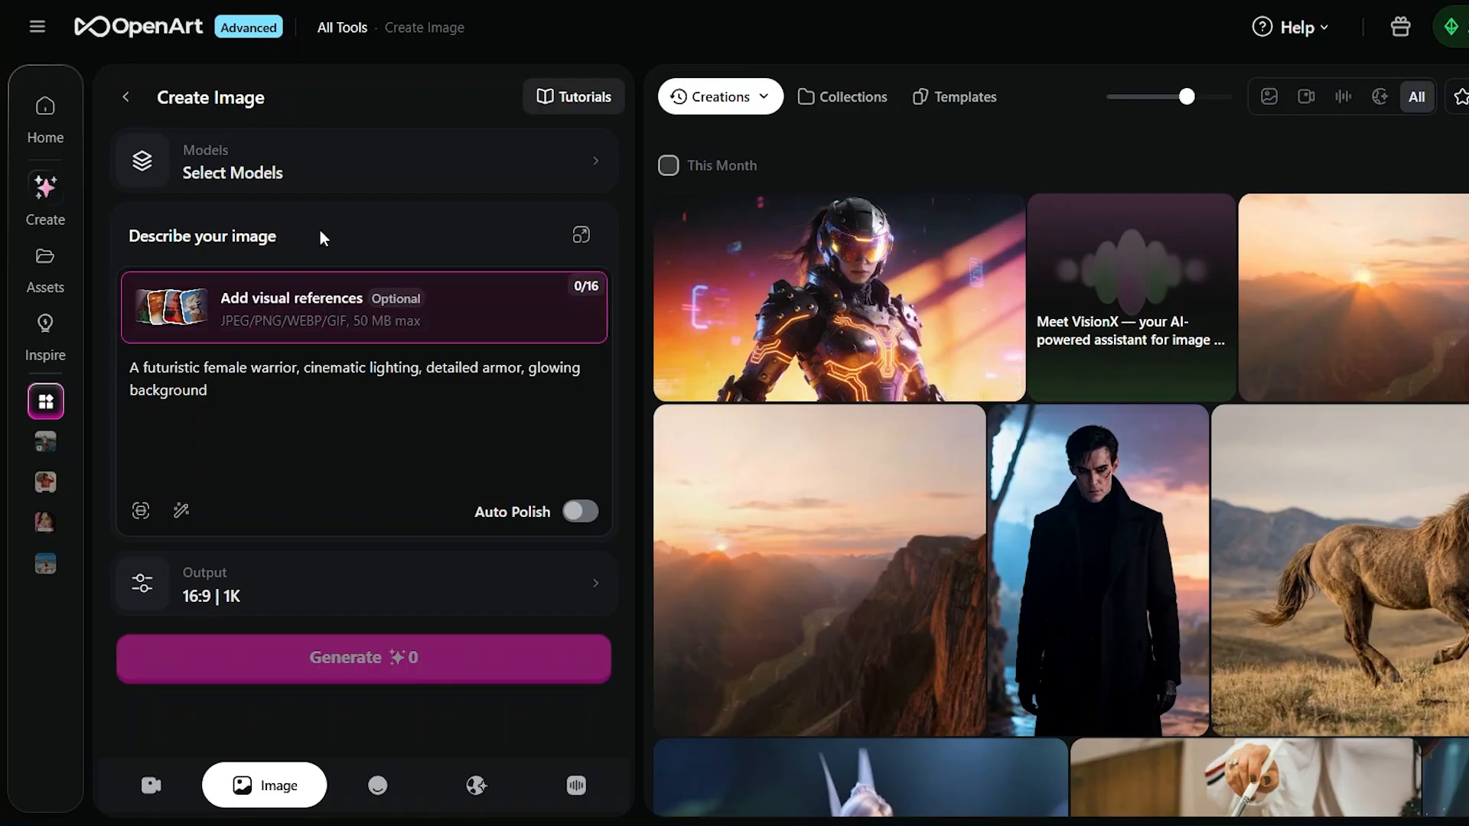
- Leave the current Create Image form and examine the generated warrior image's details and available follow-up actions
{"action": "left_click", "coordinate": [126, 97]}
{"action": "left_click", "coordinate": [534, 426]}
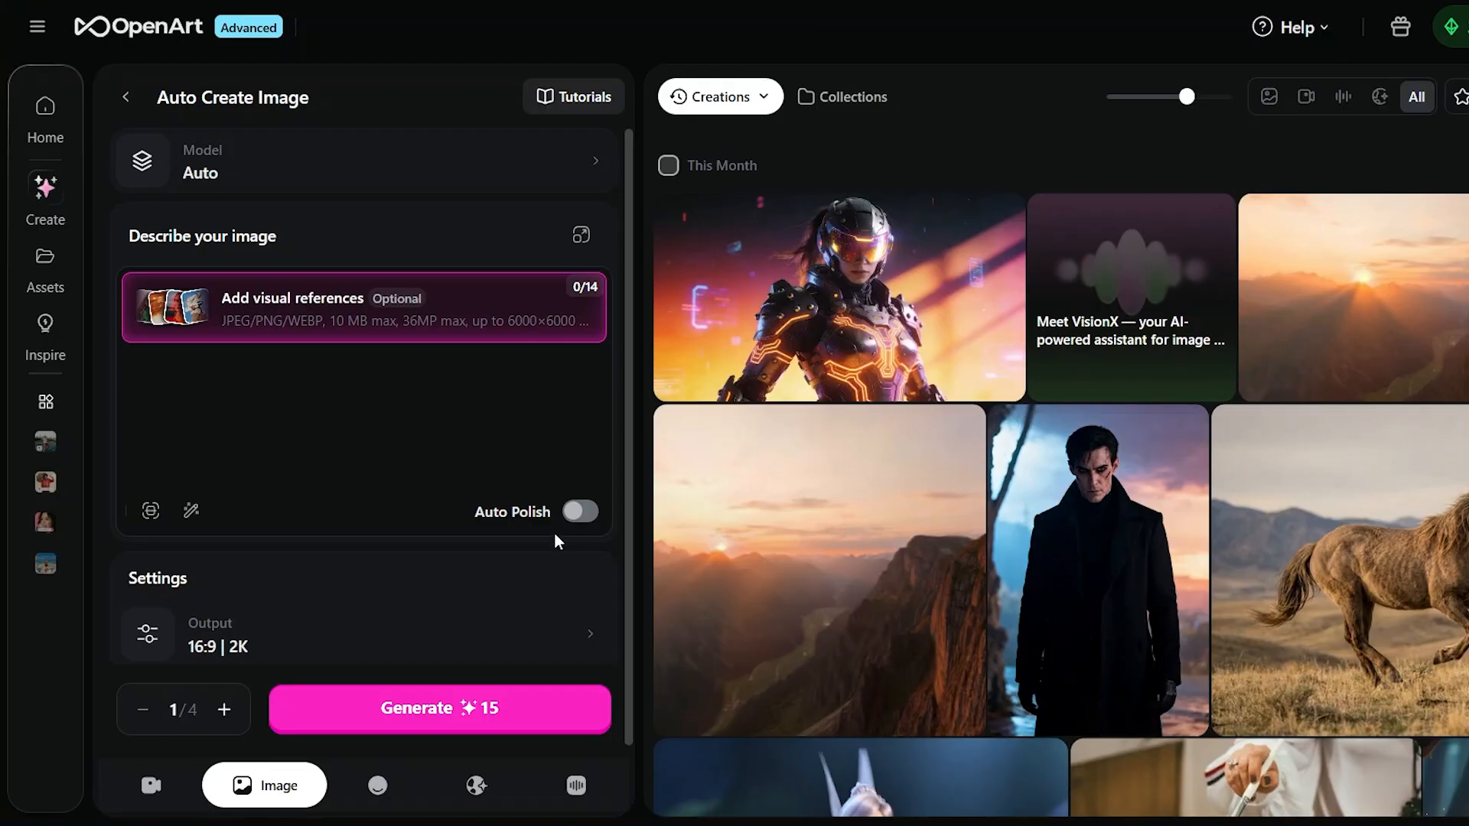
{"action": "mouse_move", "coordinate": [895, 276]}
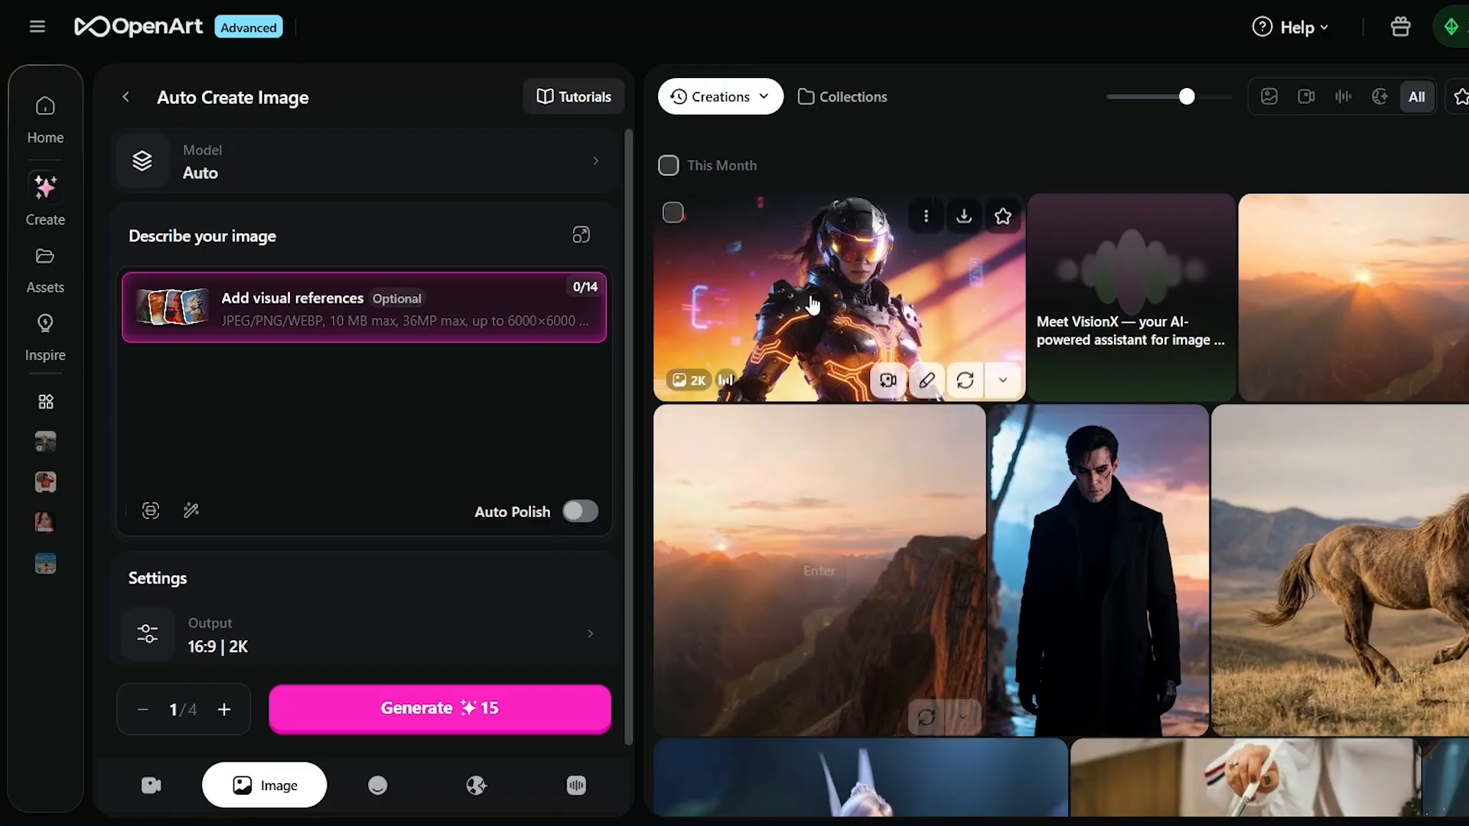
{"action": "left_click", "coordinate": [895, 277]}
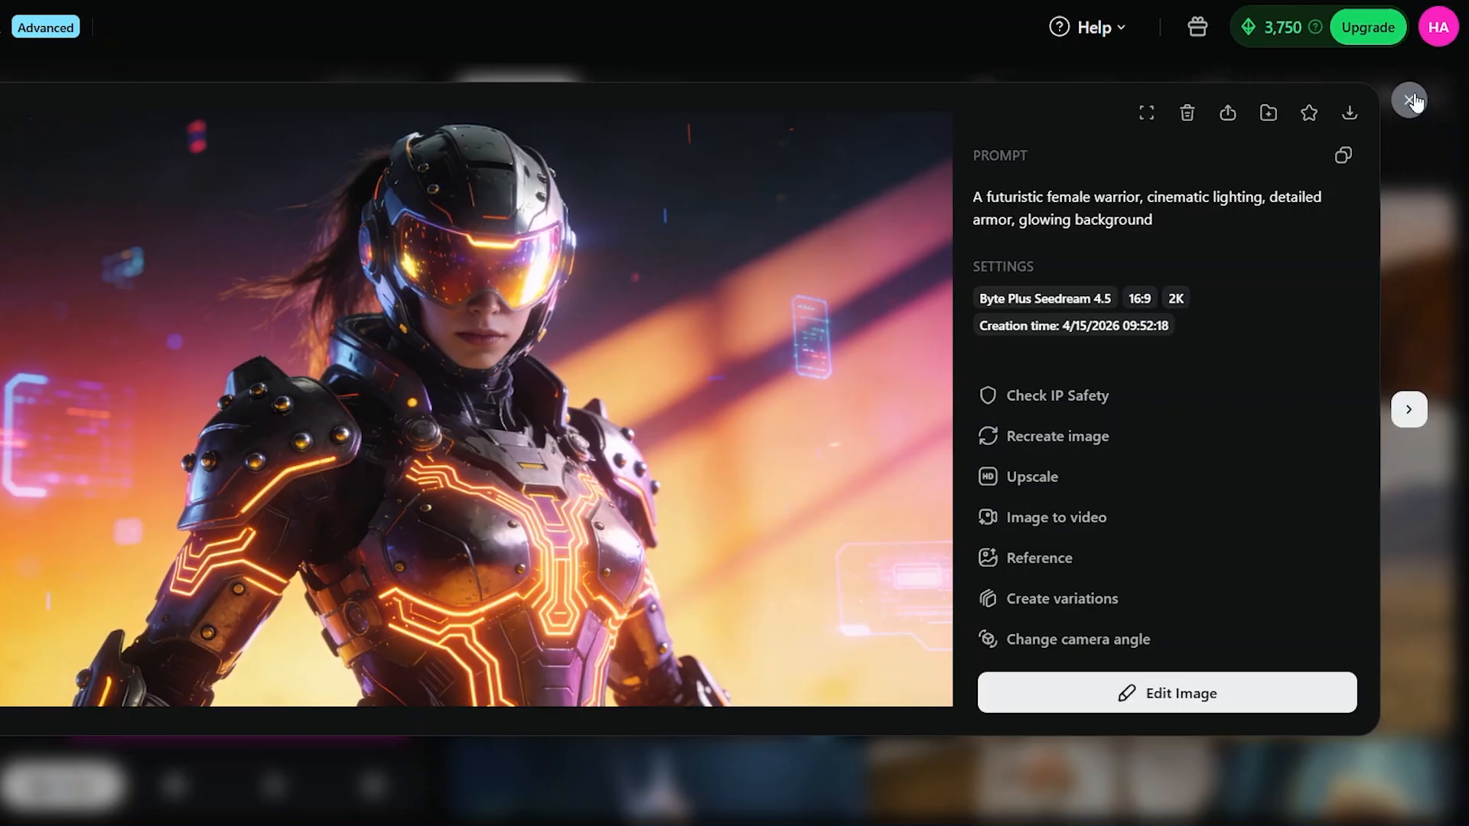
{"action": "left_click", "coordinate": [1407, 99]}
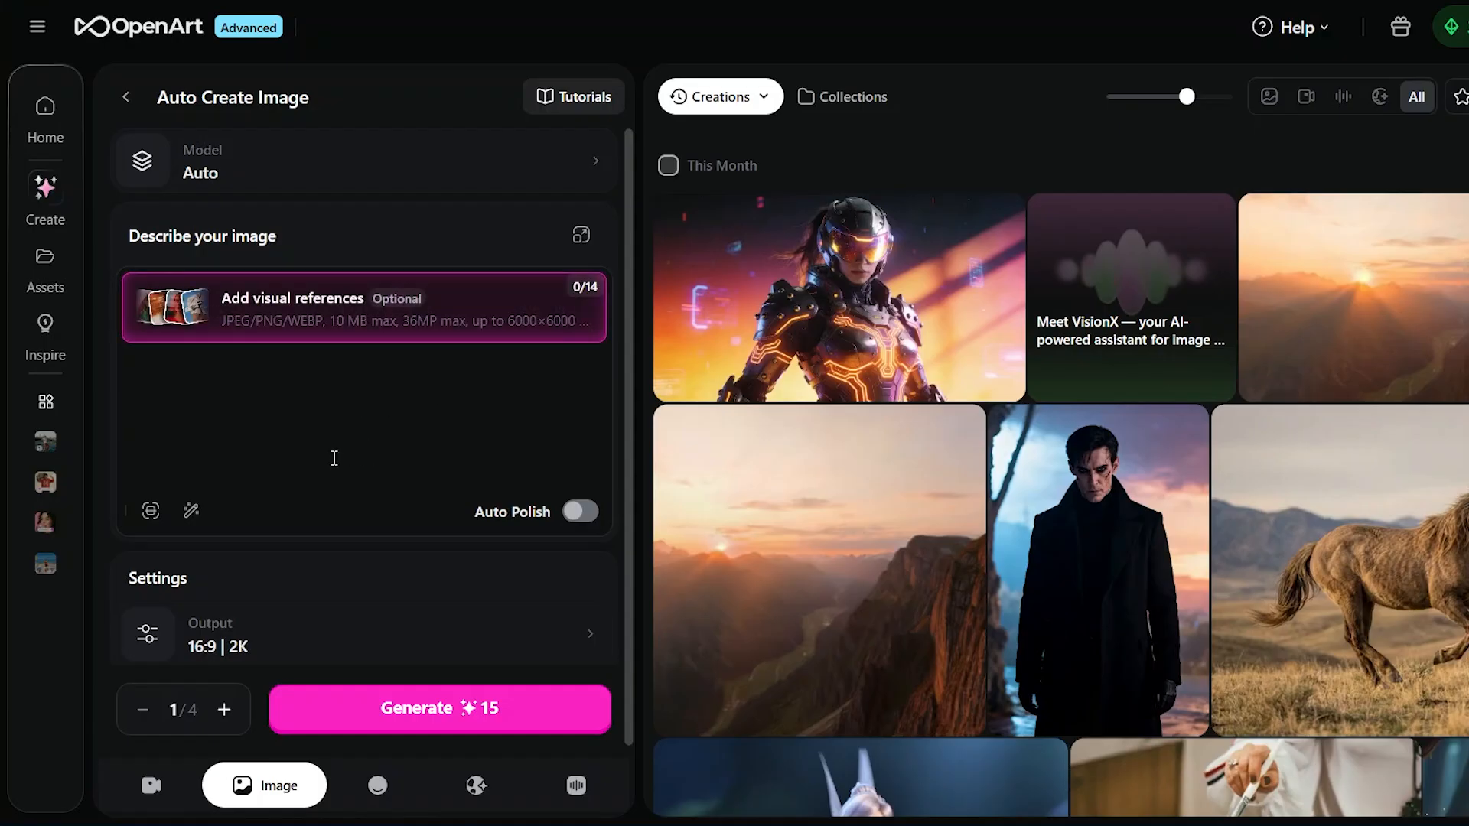
- Open the Camera Angle Control tool from the collection of image tools
{"action": "mouse_move", "coordinate": [426, 329]}
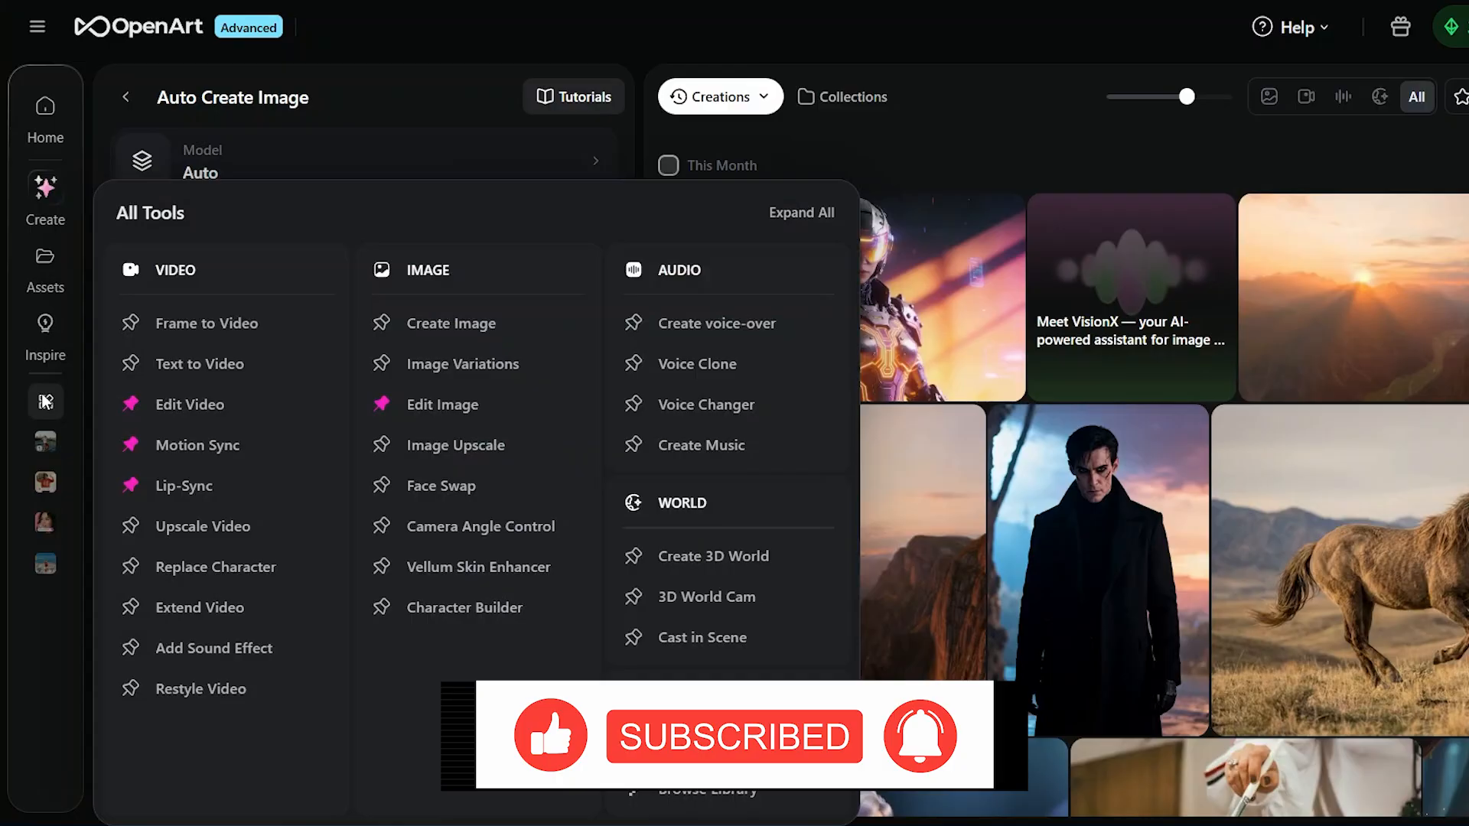
{"action": "left_click", "coordinate": [46, 402]}
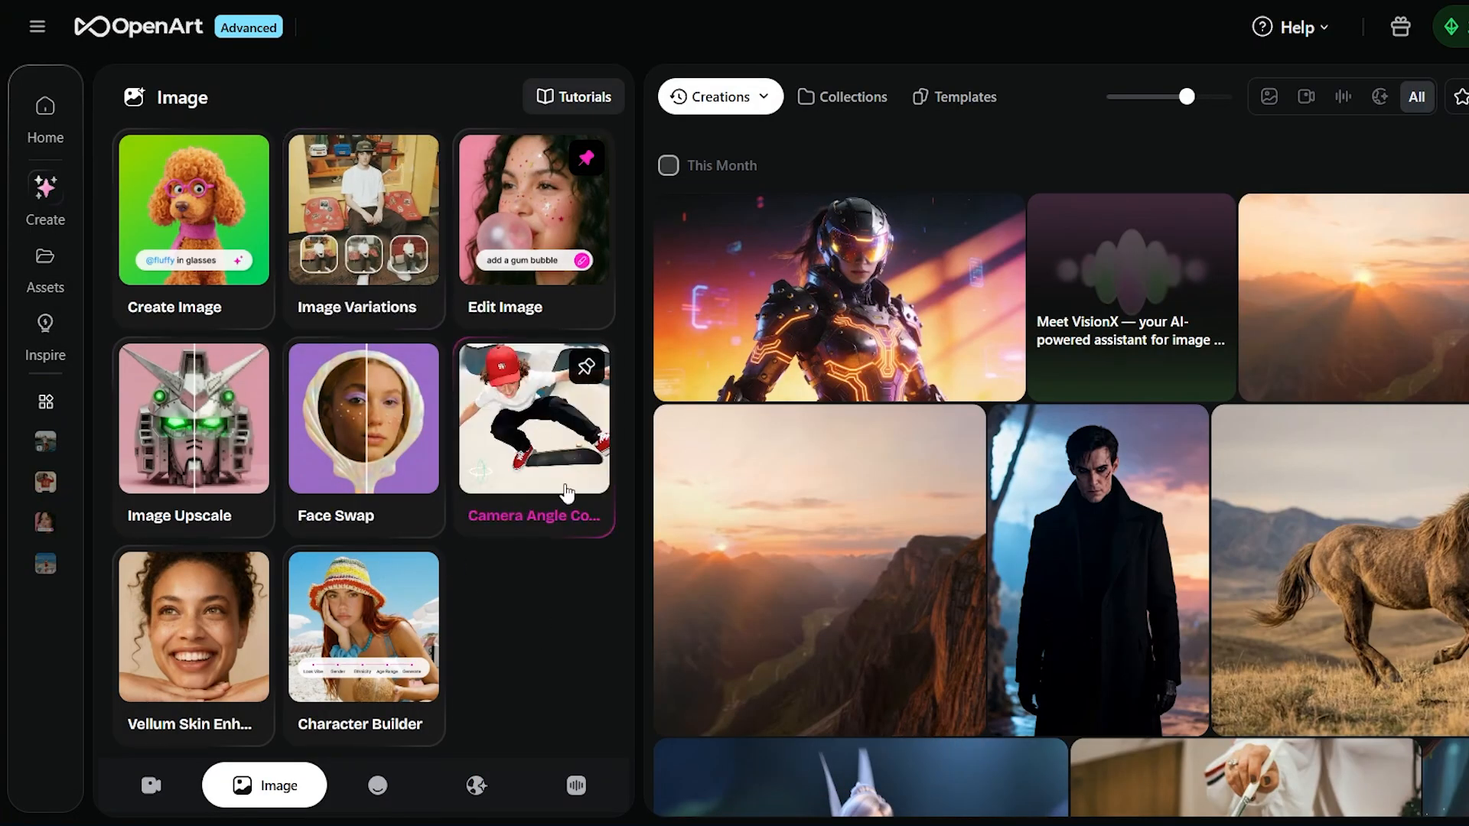
{"action": "left_click", "coordinate": [546, 438]}
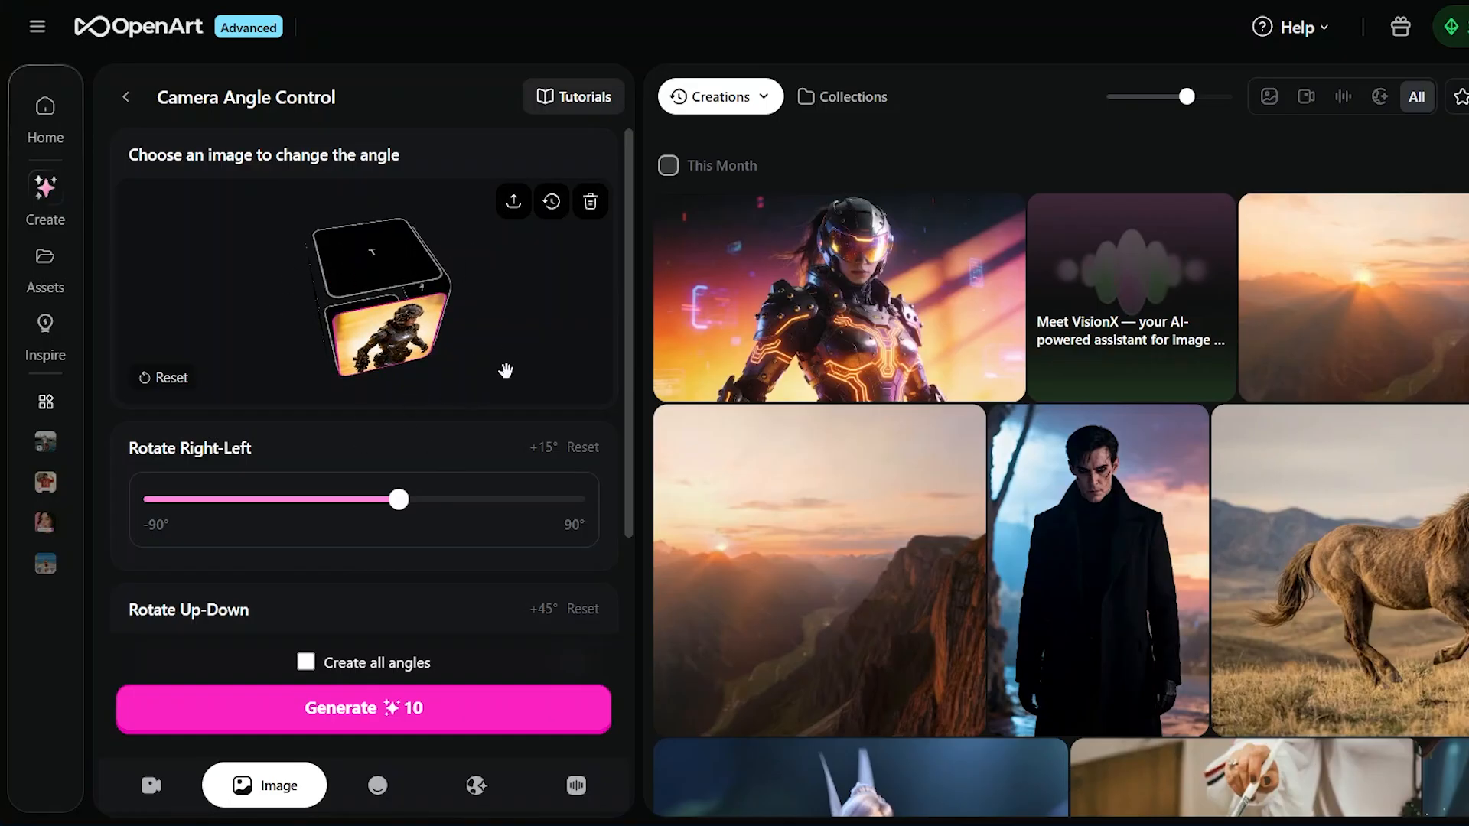
- Look over the remaining Camera Angle Control settings, including camera type and mode, and switch to the Create Image form
{"action": "scroll", "coordinate": [446, 438], "scroll_direction": "down", "scroll_amount": 5}
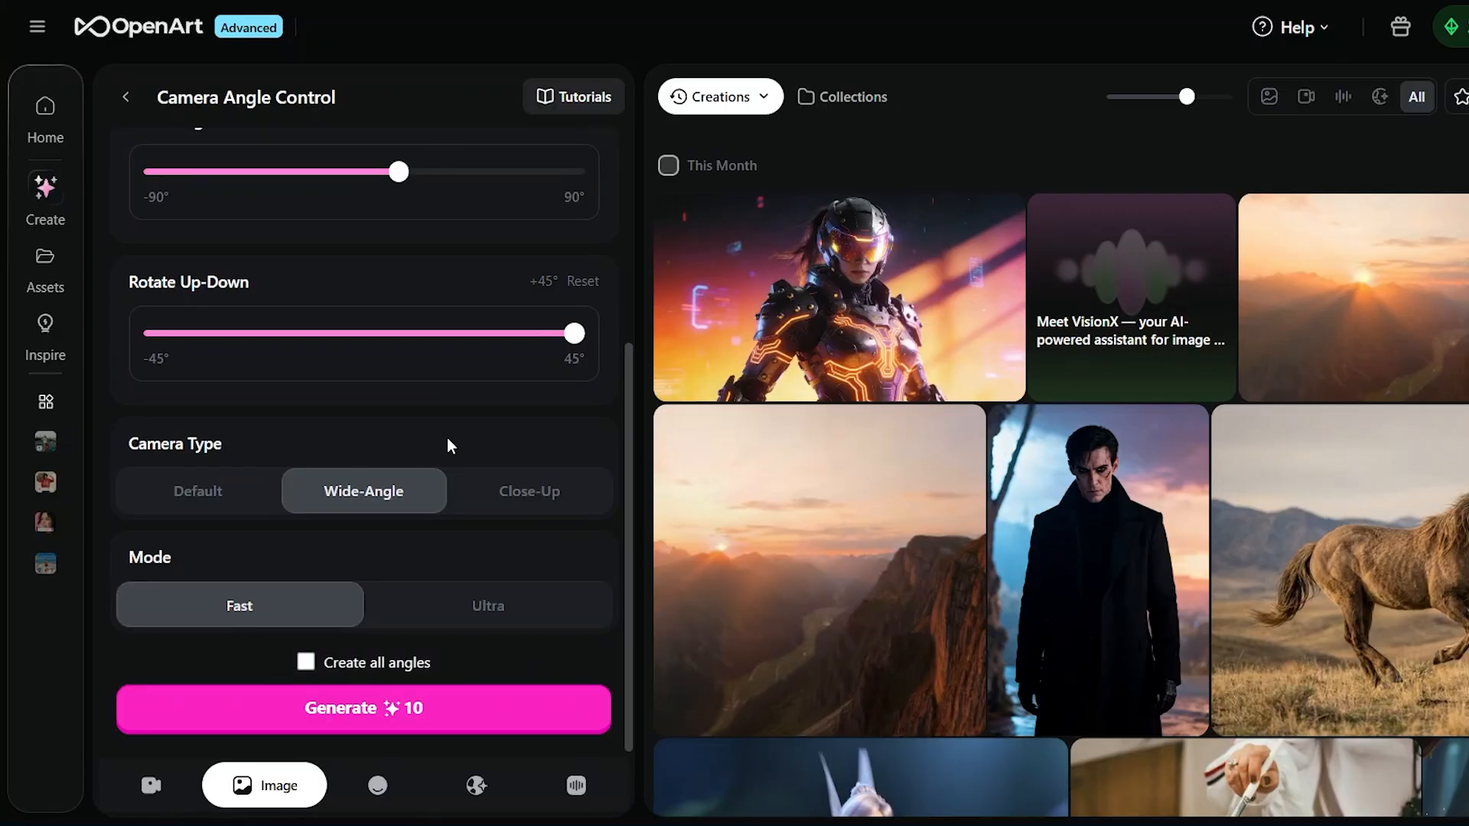
{"action": "mouse_move", "coordinate": [45, 401]}
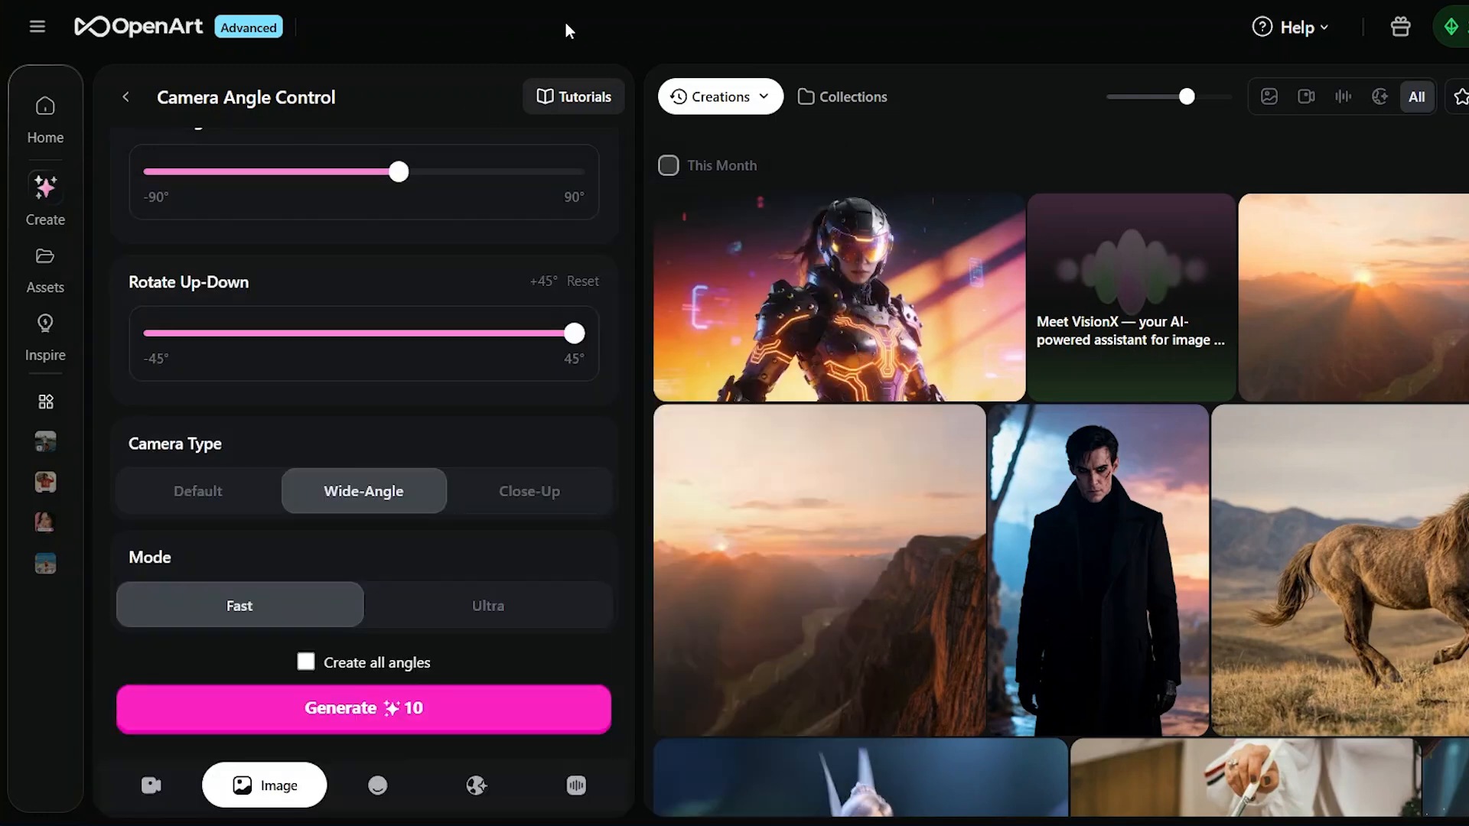
{"action": "left_click", "coordinate": [126, 100]}
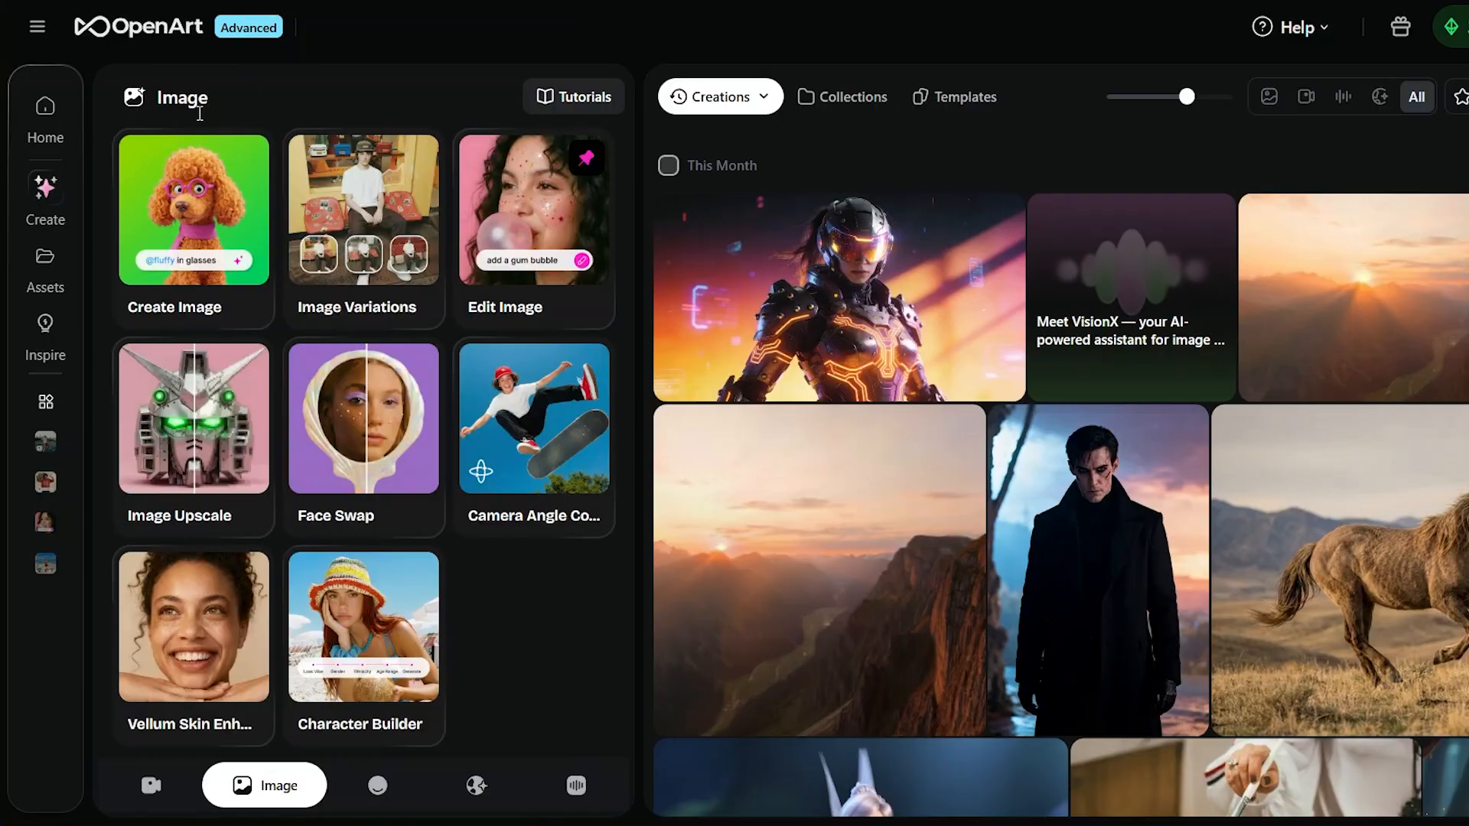
{"action": "left_click", "coordinate": [199, 194]}
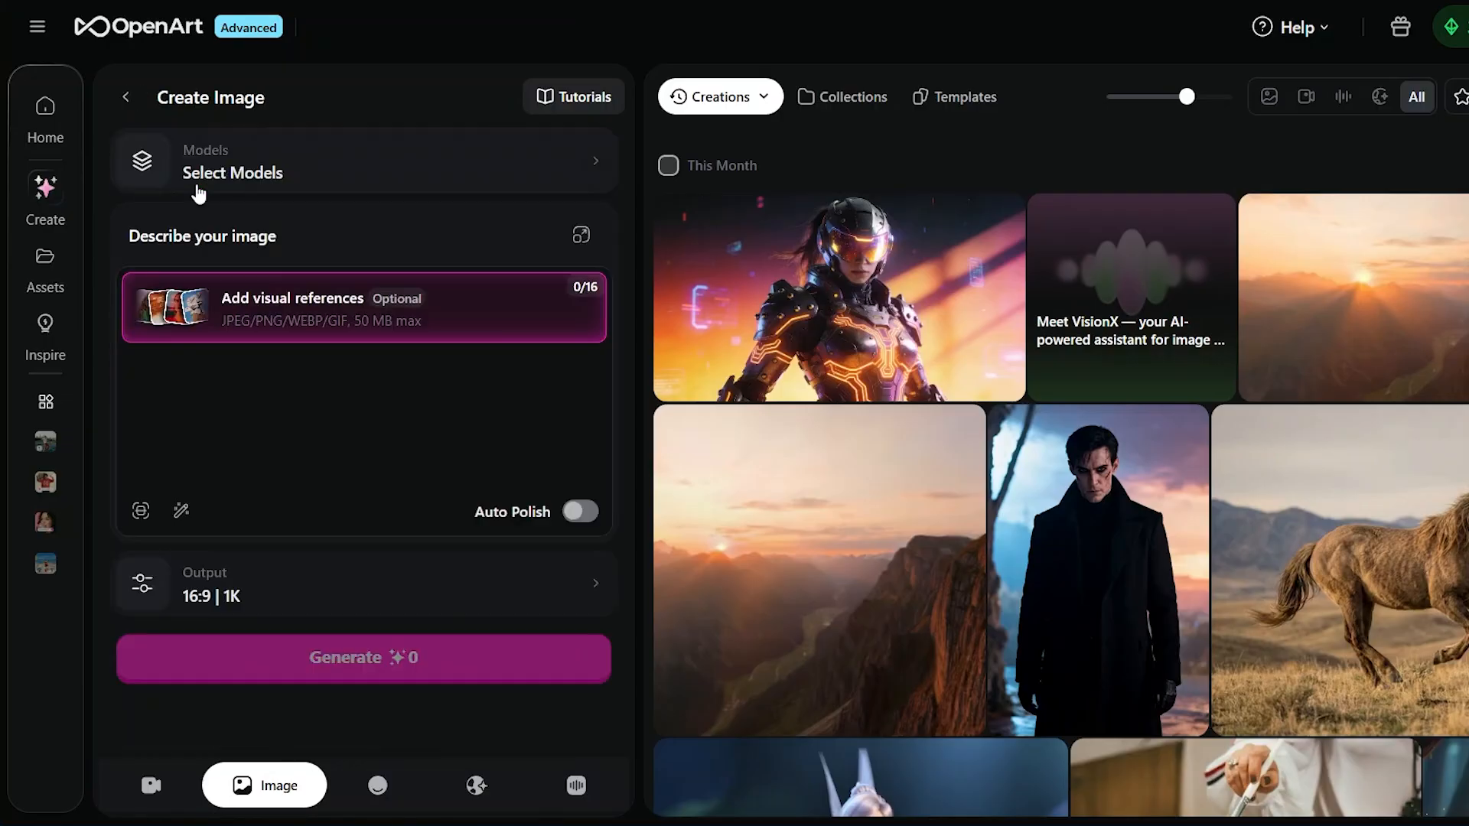
- Enter the image prompt "A futuristic female warrior, cinematic lighting, detailed armor, glowing background"
{"action": "left_click", "coordinate": [273, 299]}
{"action": "left_click", "coordinate": [508, 456]}
{"action": "type", "text": "A futuristic female warrior, cinematic lighting, detailed armor, glowing background"}
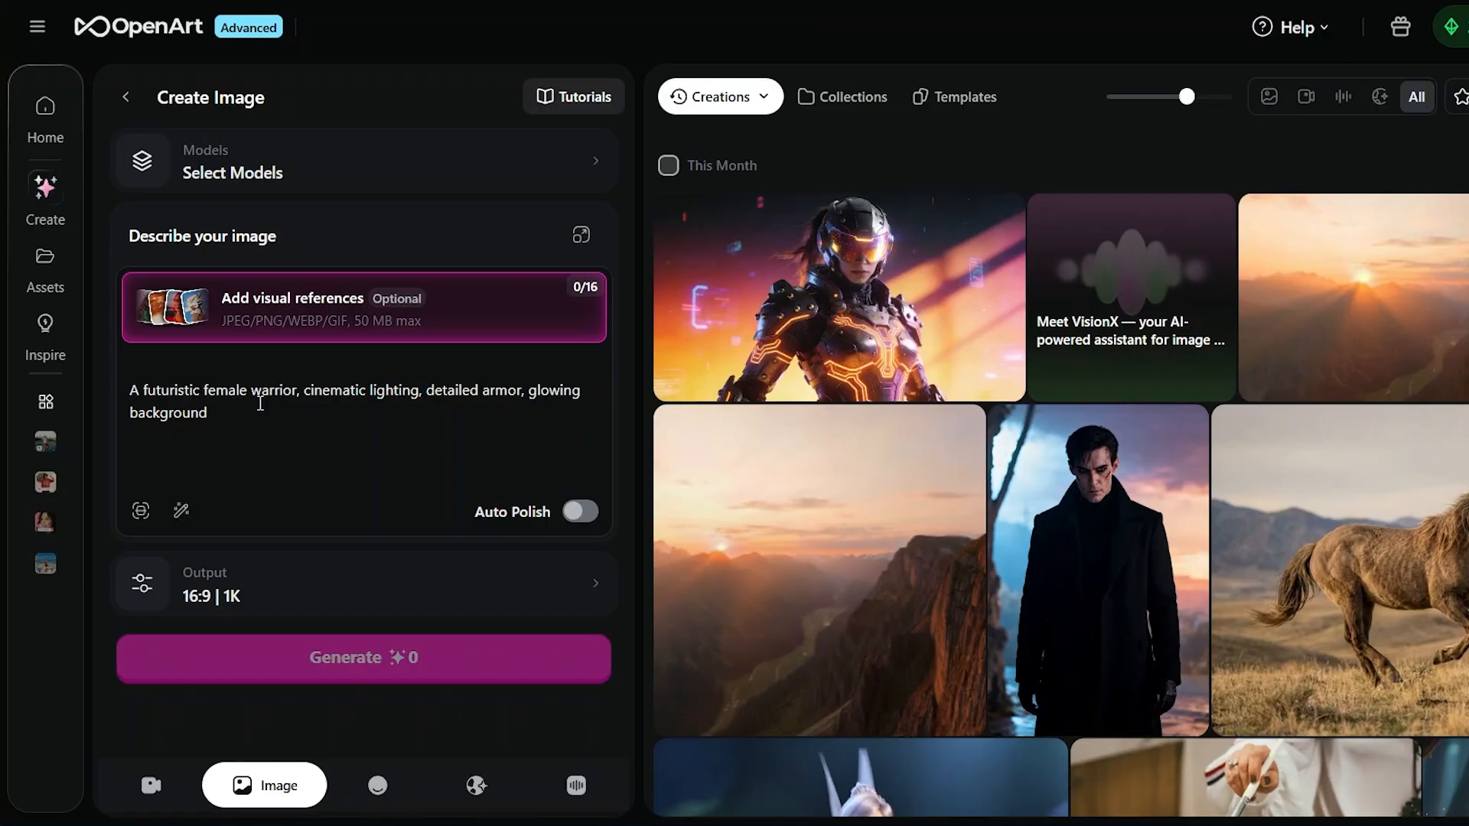
- Add pose.jpg from the Downloads folder as a visual reference and check it at full size
{"action": "left_click", "coordinate": [300, 302]}
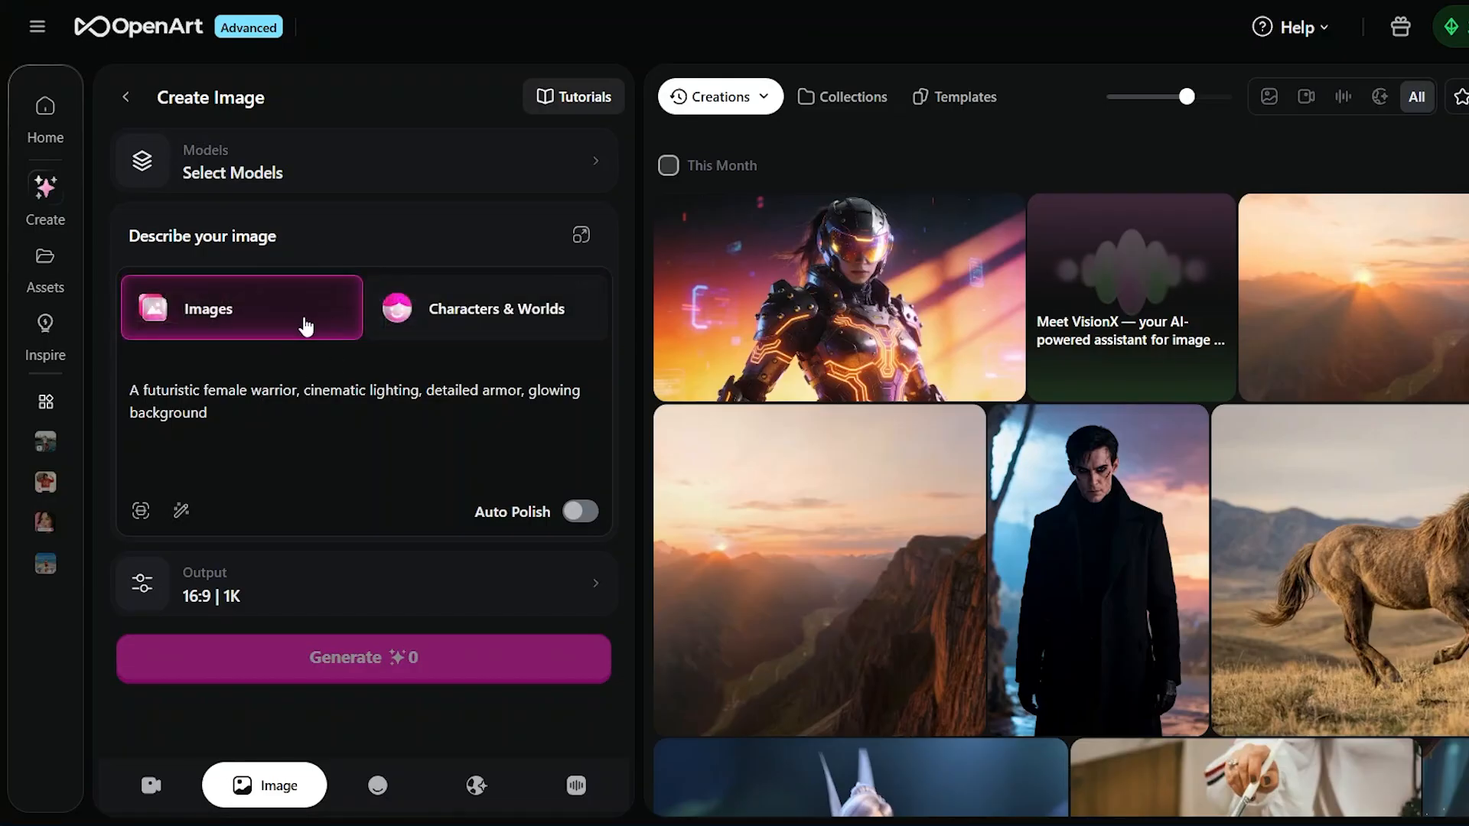
{"action": "left_click", "coordinate": [306, 327]}
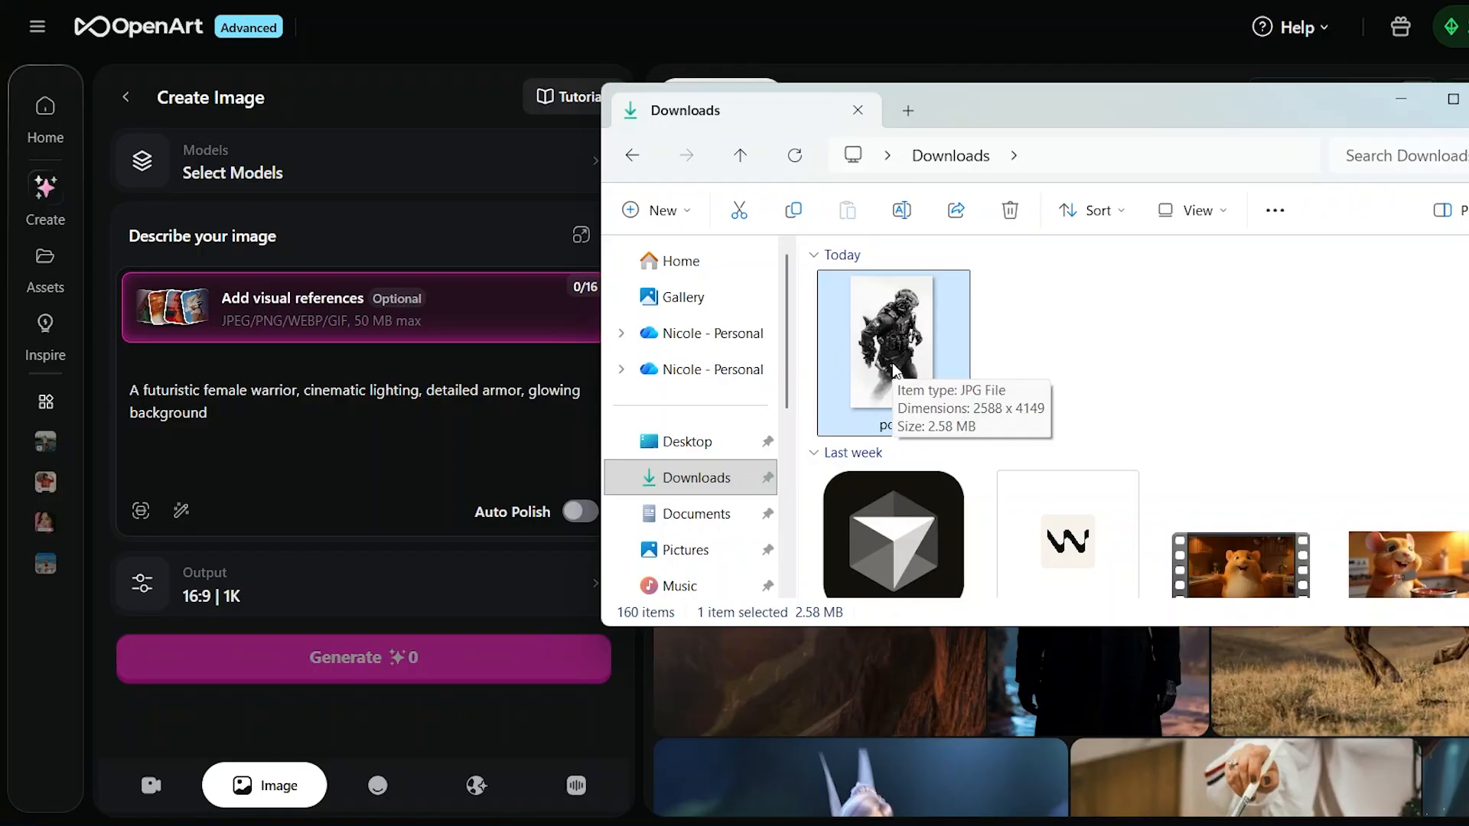
{"action": "left_click_drag", "start_coordinate": [893, 371], "coordinate": [341, 395]}
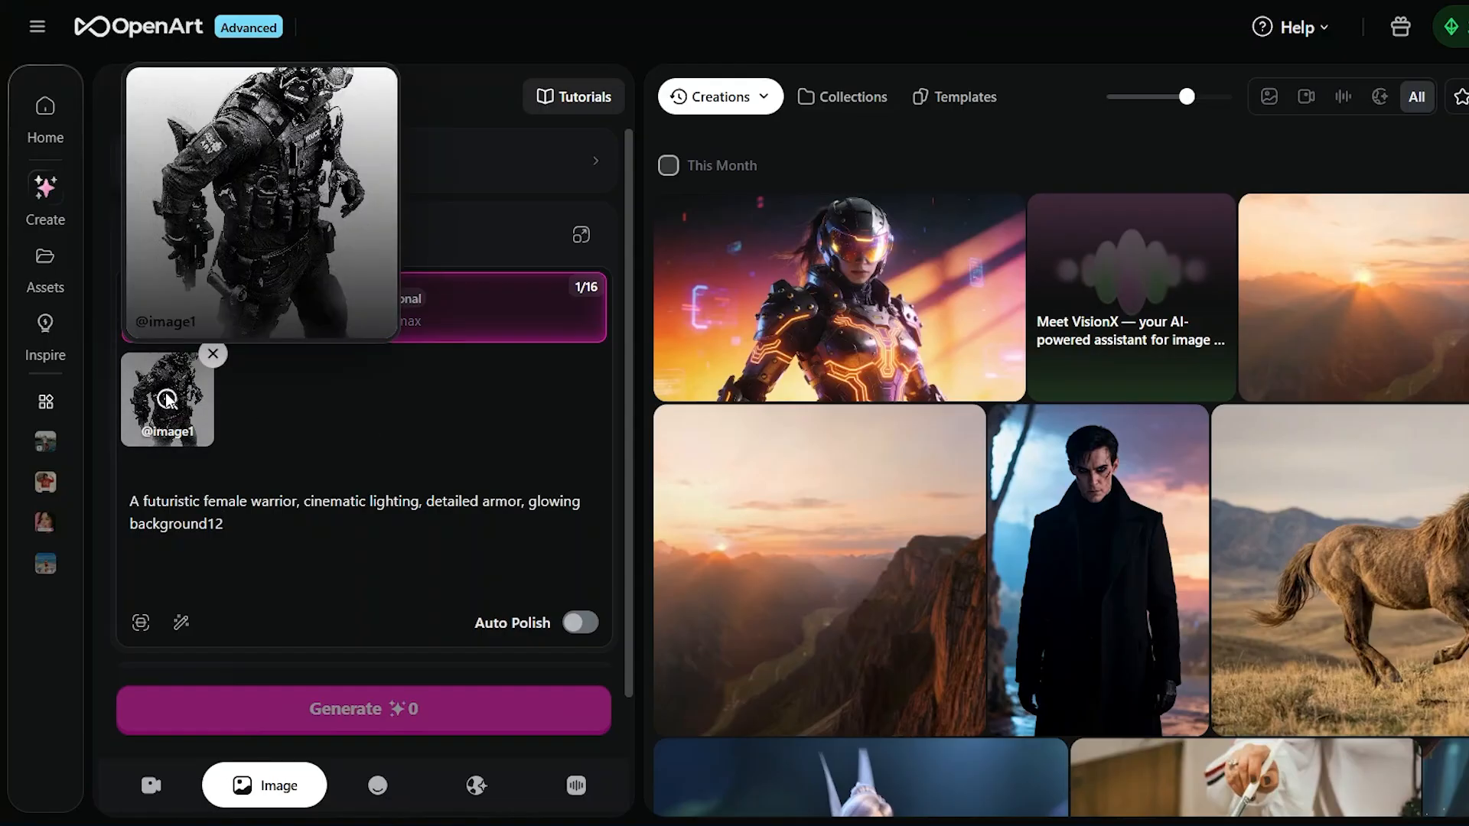
{"action": "left_click", "coordinate": [167, 400]}
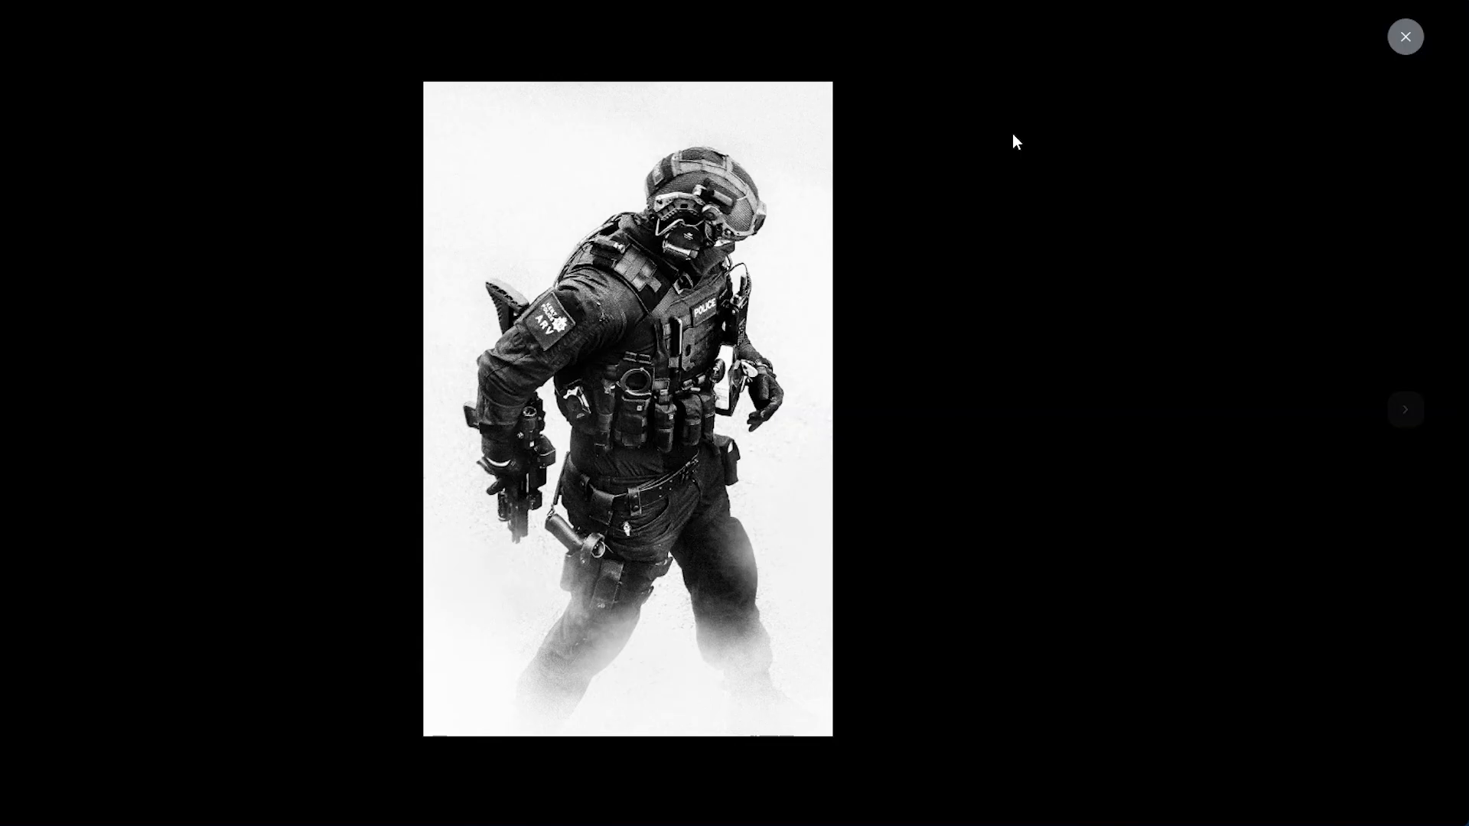
{"action": "left_click", "coordinate": [1405, 37]}
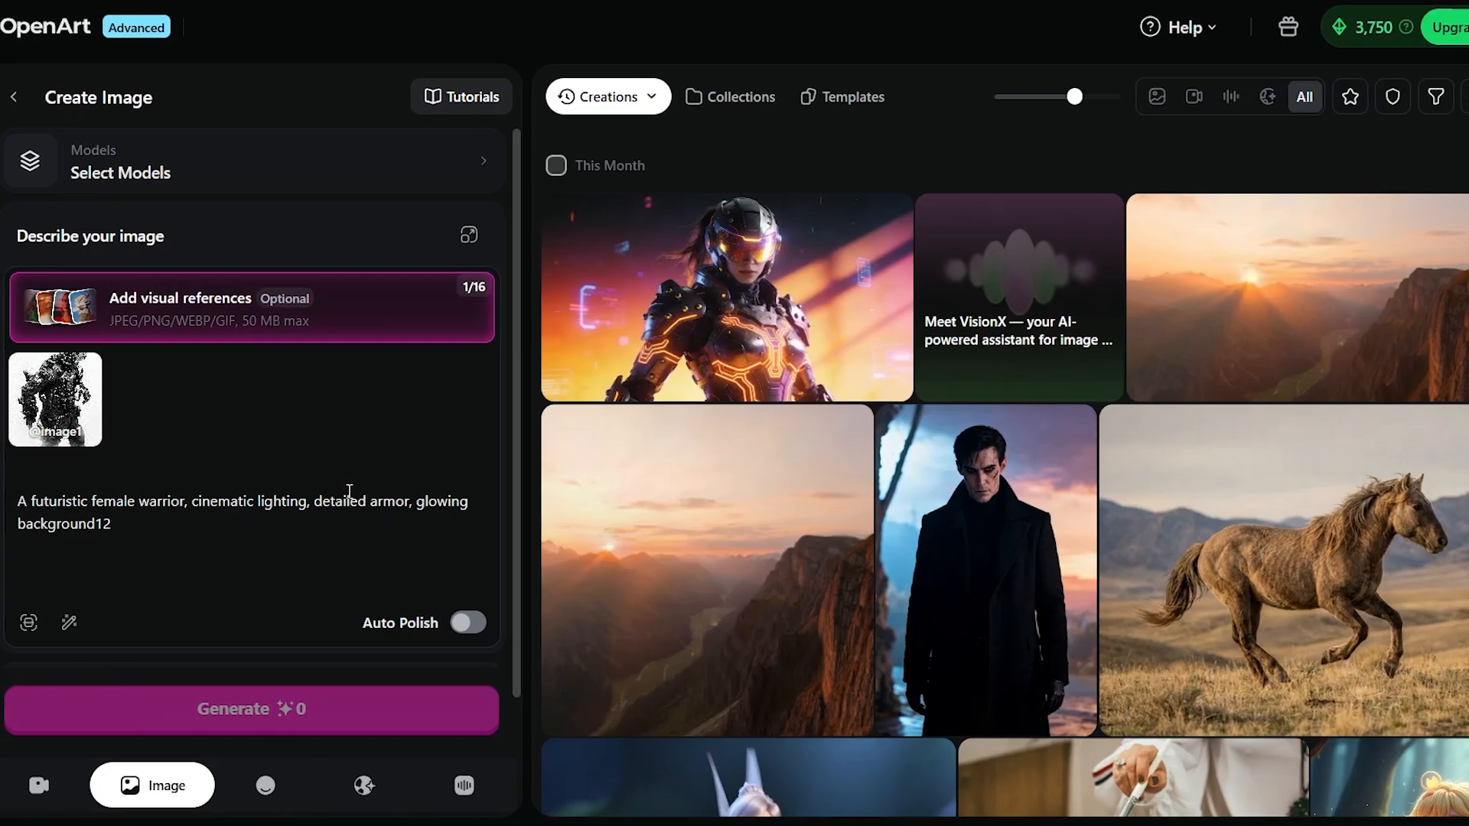
{"action": "mouse_move", "coordinate": [89, 398]}
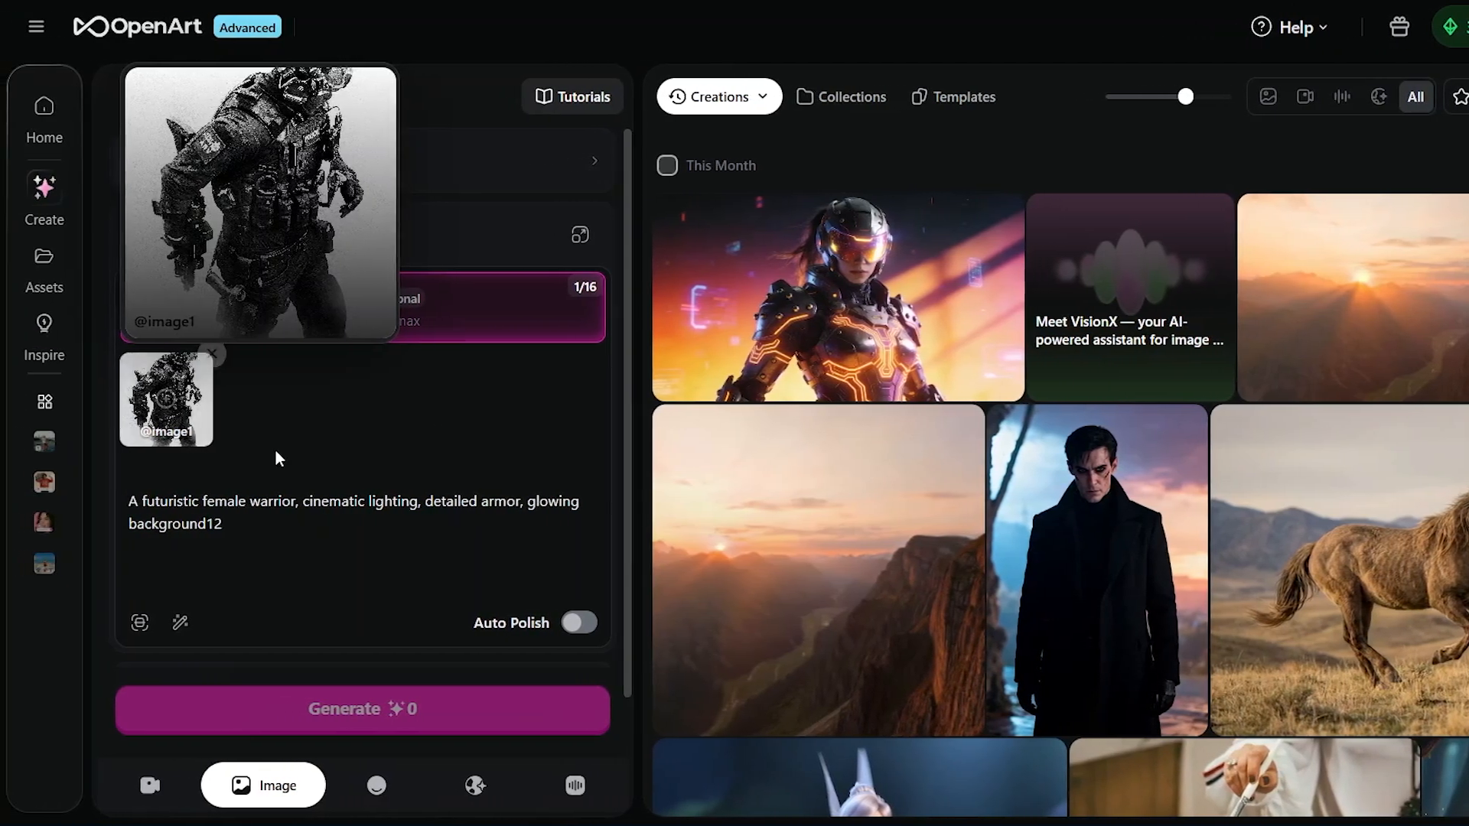
{"action": "key", "text": "BackSpace"}
{"action": "key", "text": "BackSpace"}
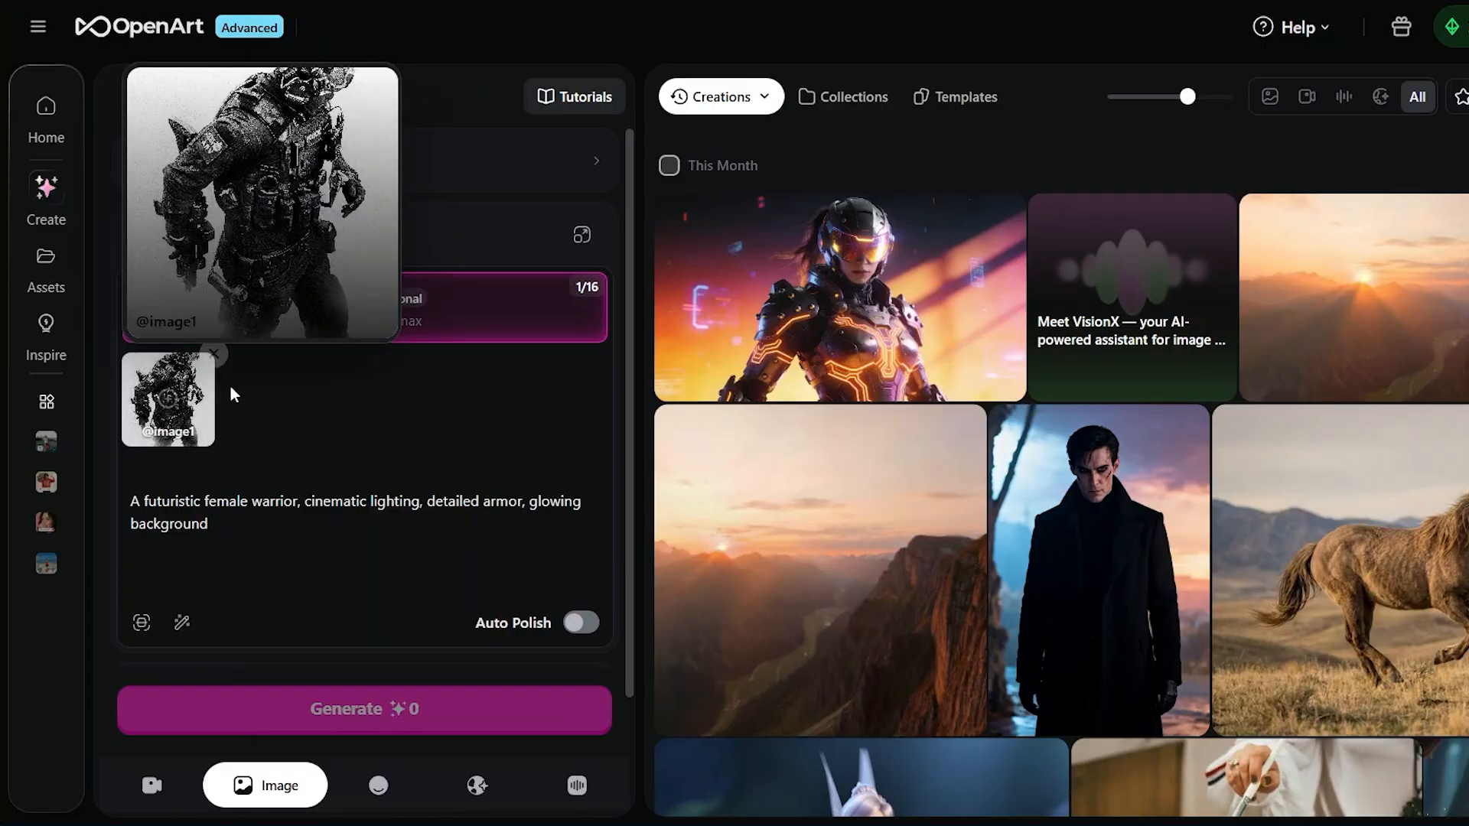
{"action": "mouse_move", "coordinate": [172, 392]}
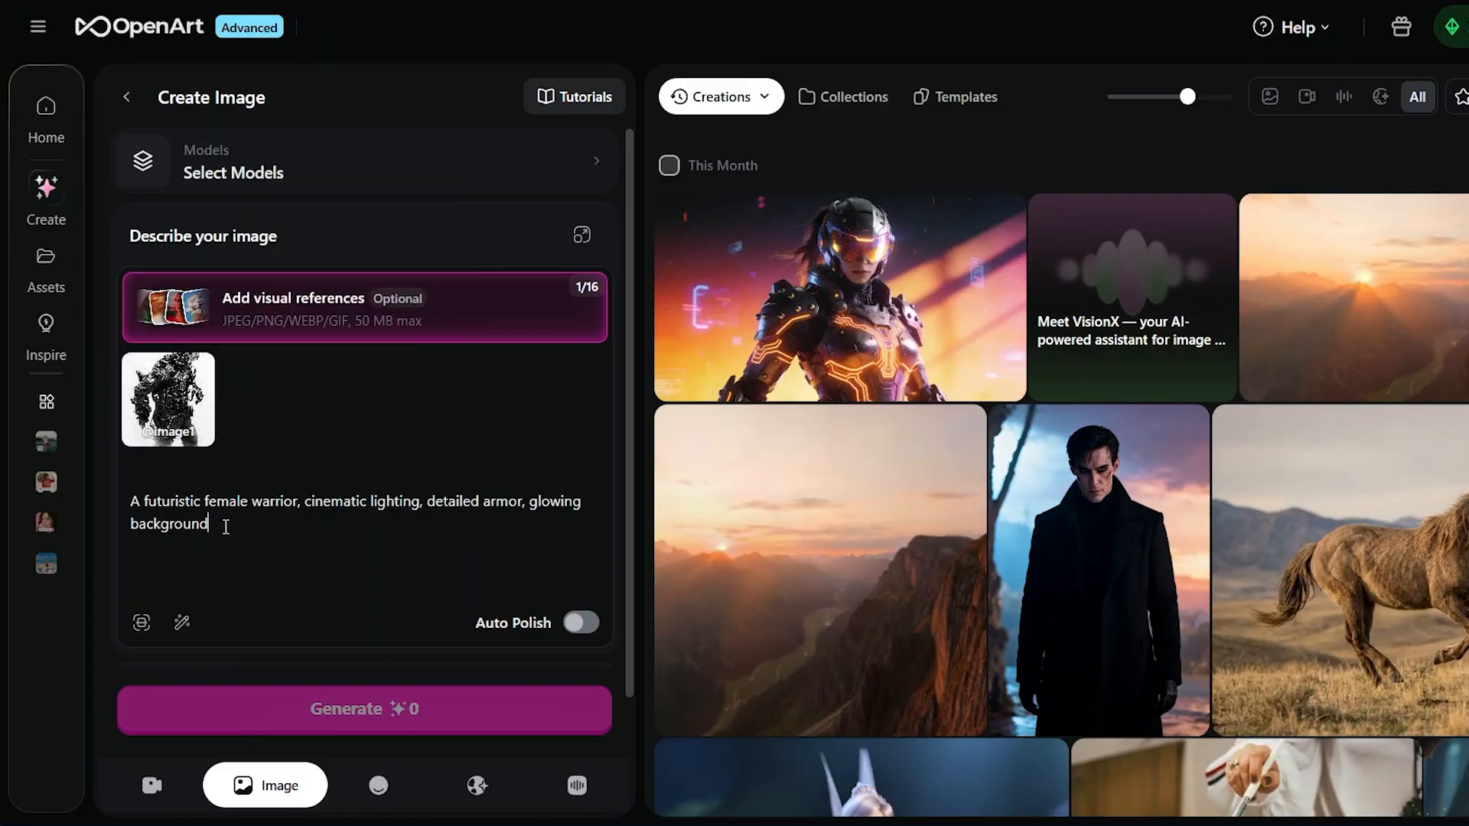
{"action": "type", "text": ". Match pose and camera angle from"}
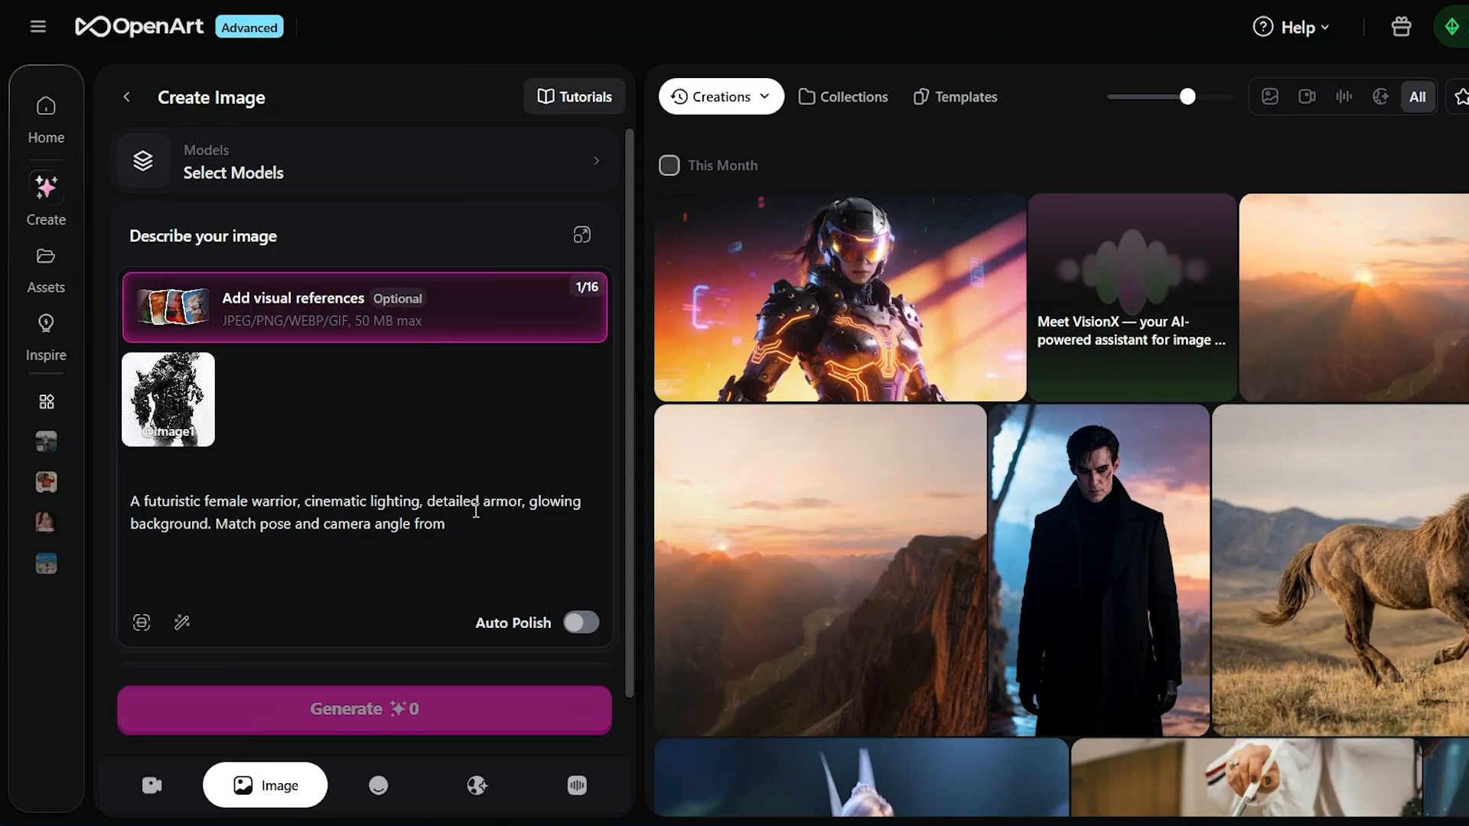
{"action": "type", "text": "@"}
{"action": "key", "text": "Return"}
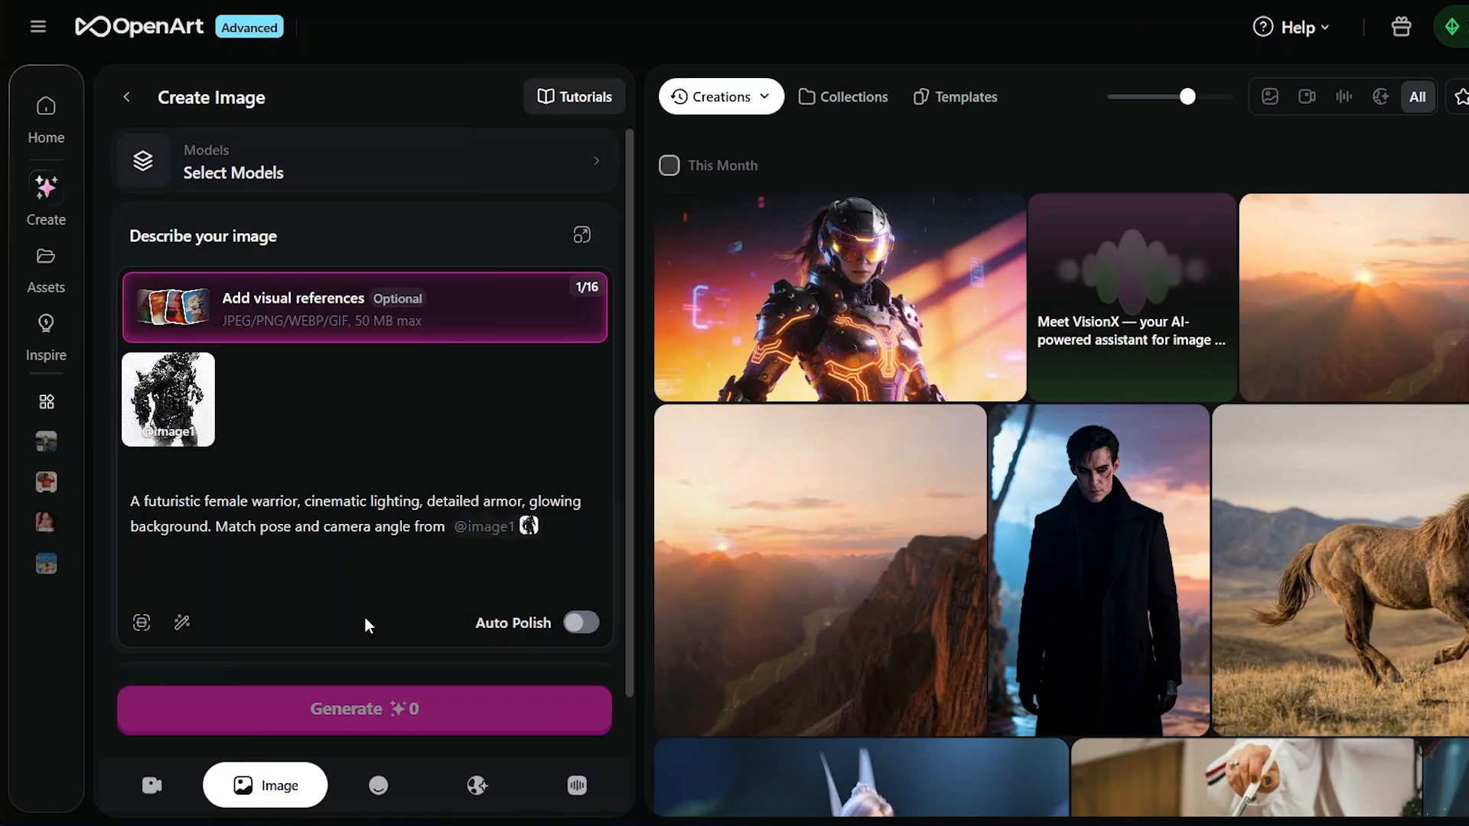
- Open the newly generated warrior image and compare its pose and angle side by side with pose.jpg
{"action": "mouse_move", "coordinate": [159, 355]}
{"action": "scroll", "coordinate": [340, 490], "scroll_direction": "down", "scroll_amount": 2}
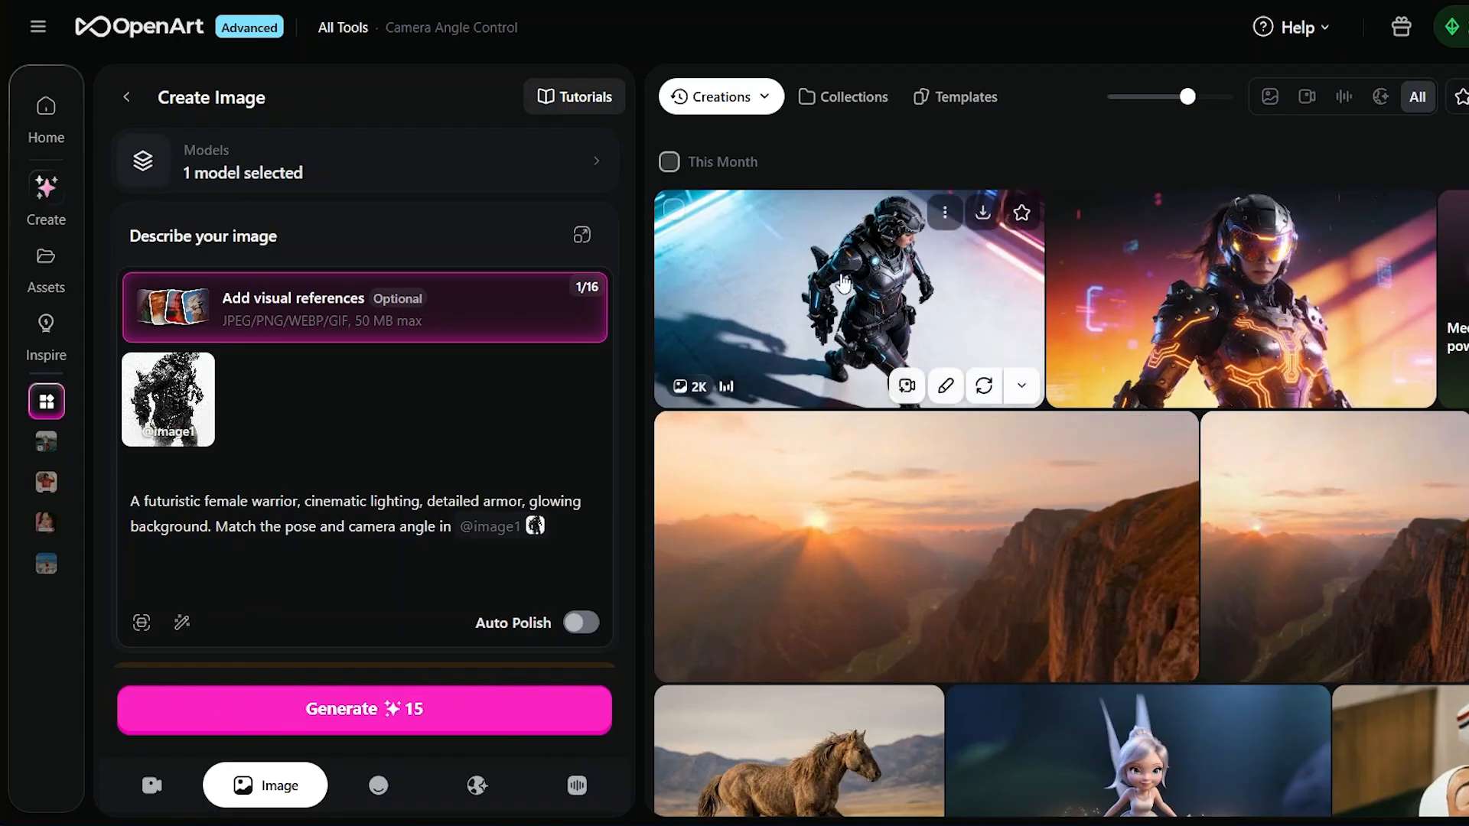
{"action": "left_click", "coordinate": [865, 290]}
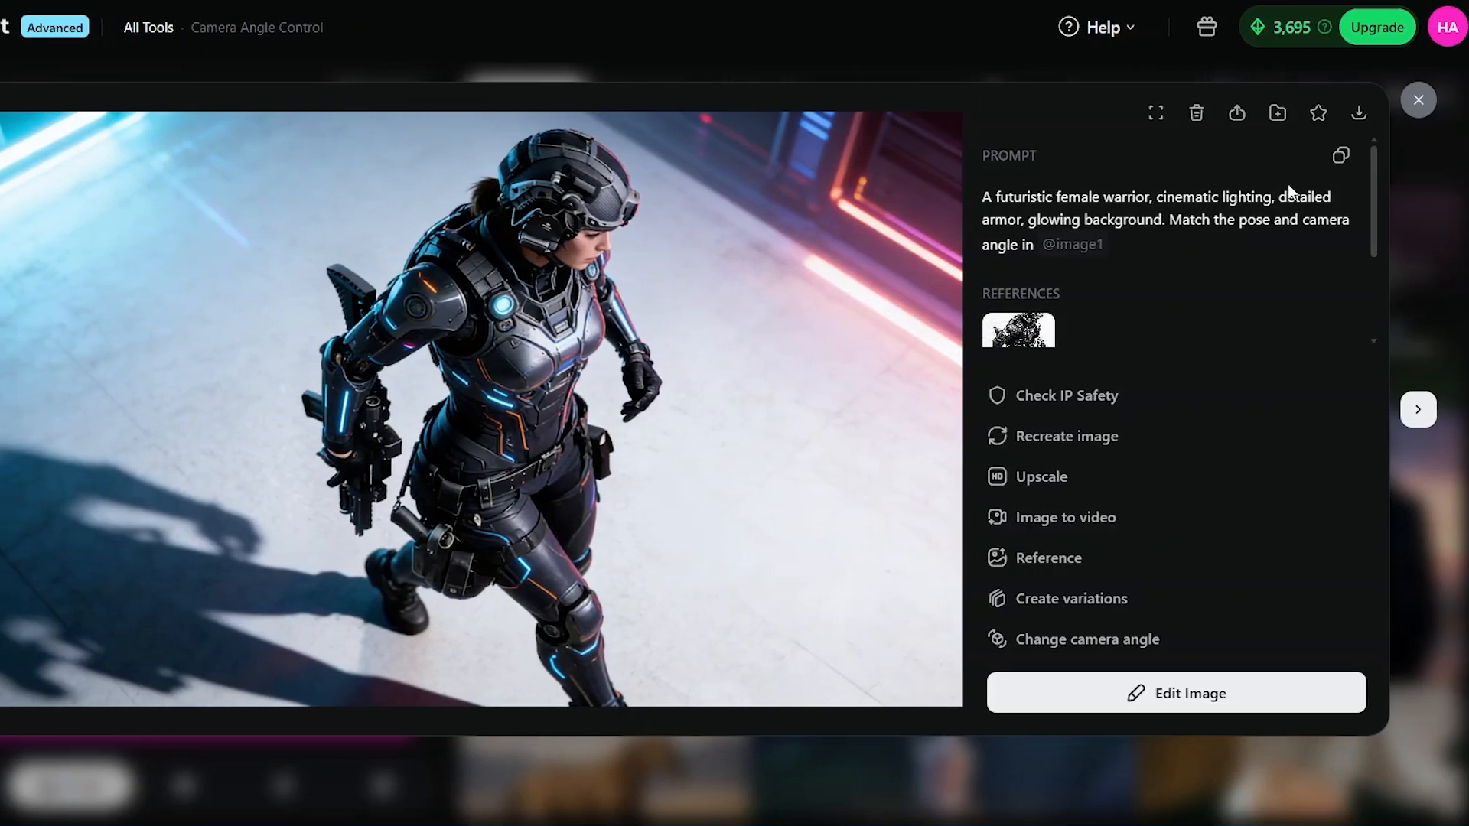
{"action": "left_click", "coordinate": [1403, 102]}
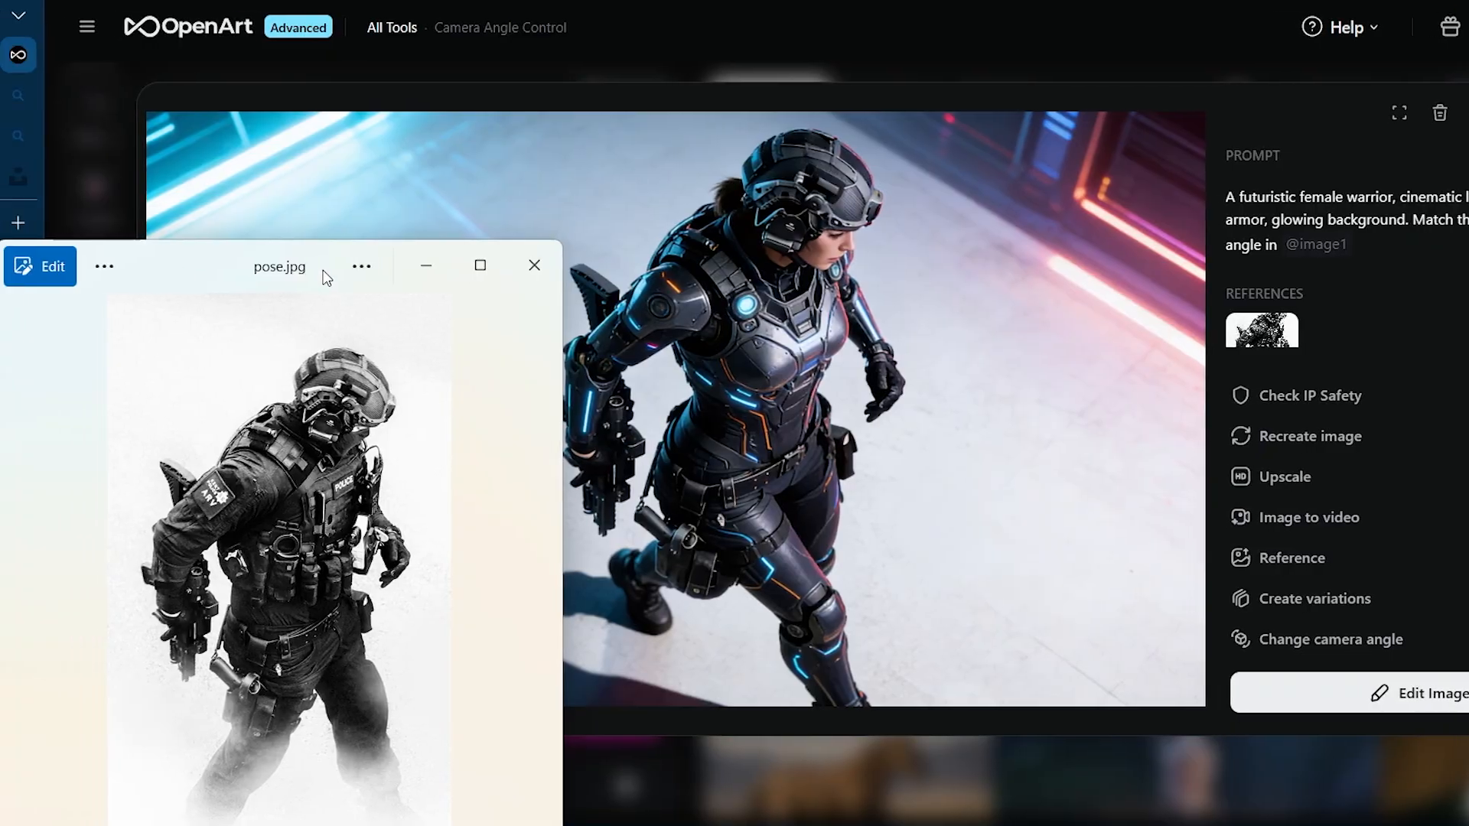
{"action": "left_click_drag", "start_coordinate": [190, 266], "coordinate": [1168, 12]}
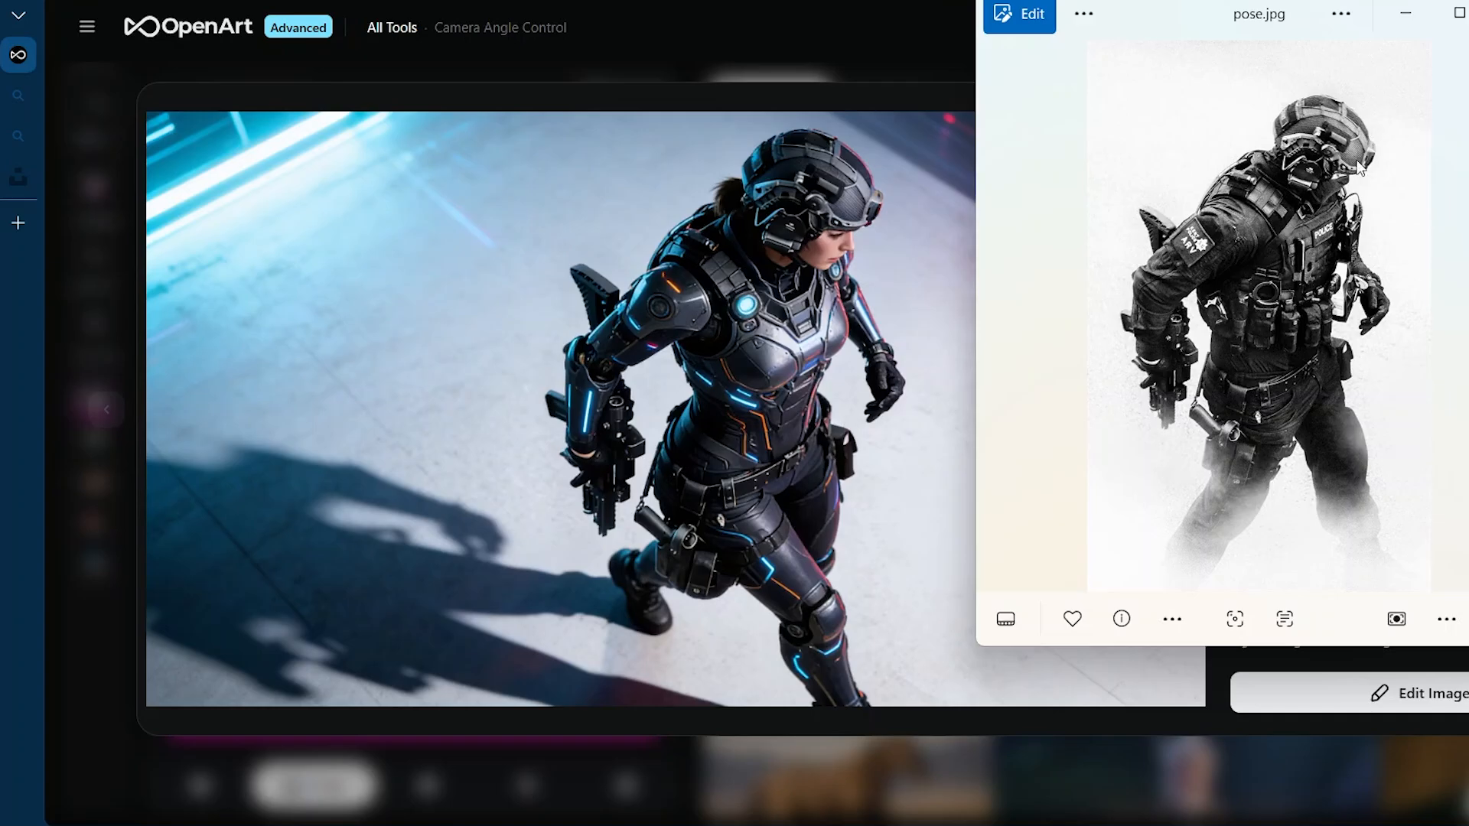
{"action": "left_click", "coordinate": [1468, 13]}
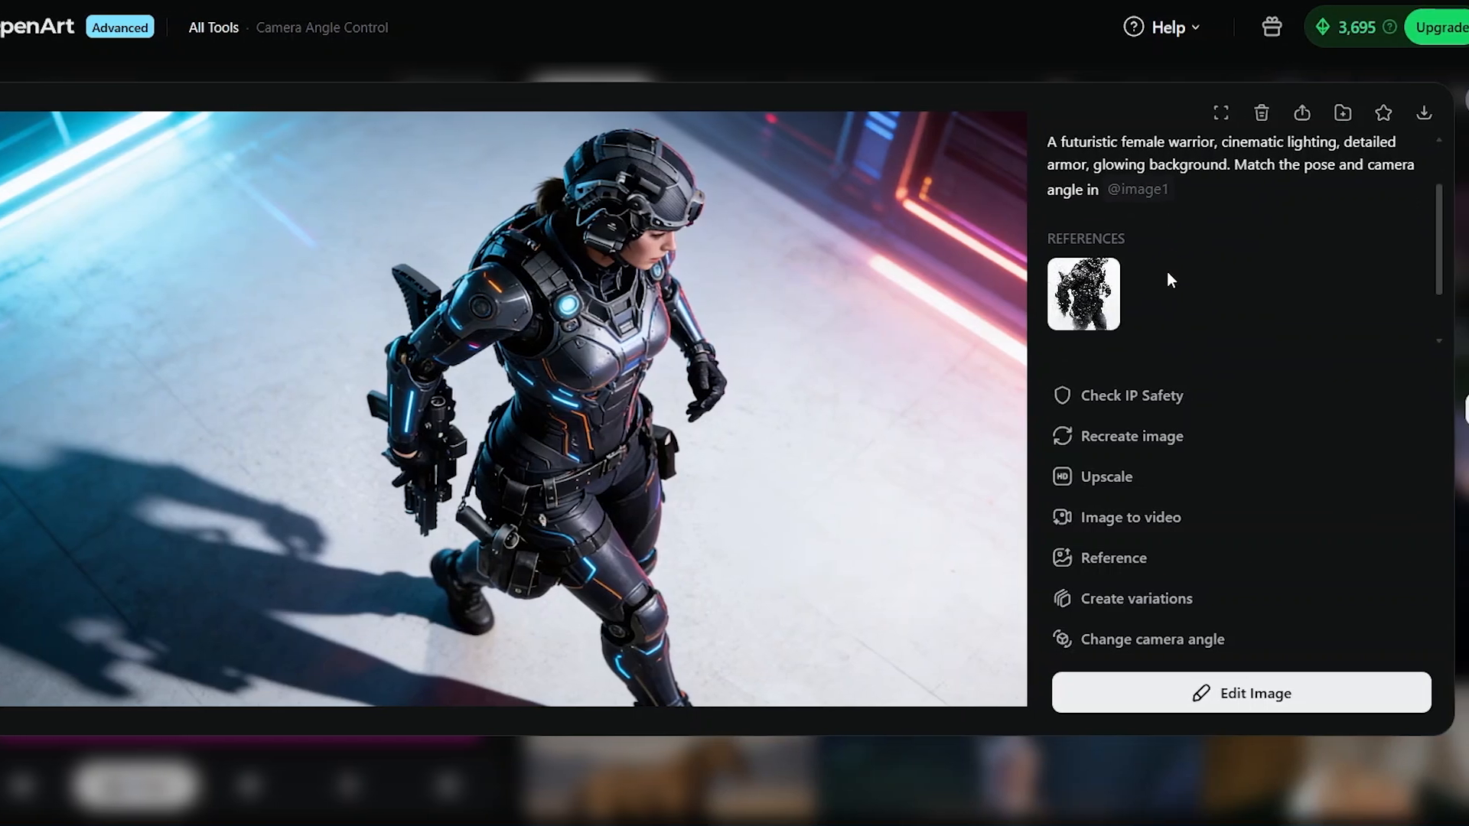
- Review the pose-matched warrior image's prompt, reference and settings, and view the earlier orange-lit warrior image for comparison
{"action": "scroll", "coordinate": [1167, 273], "scroll_direction": "down", "scroll_amount": 2}
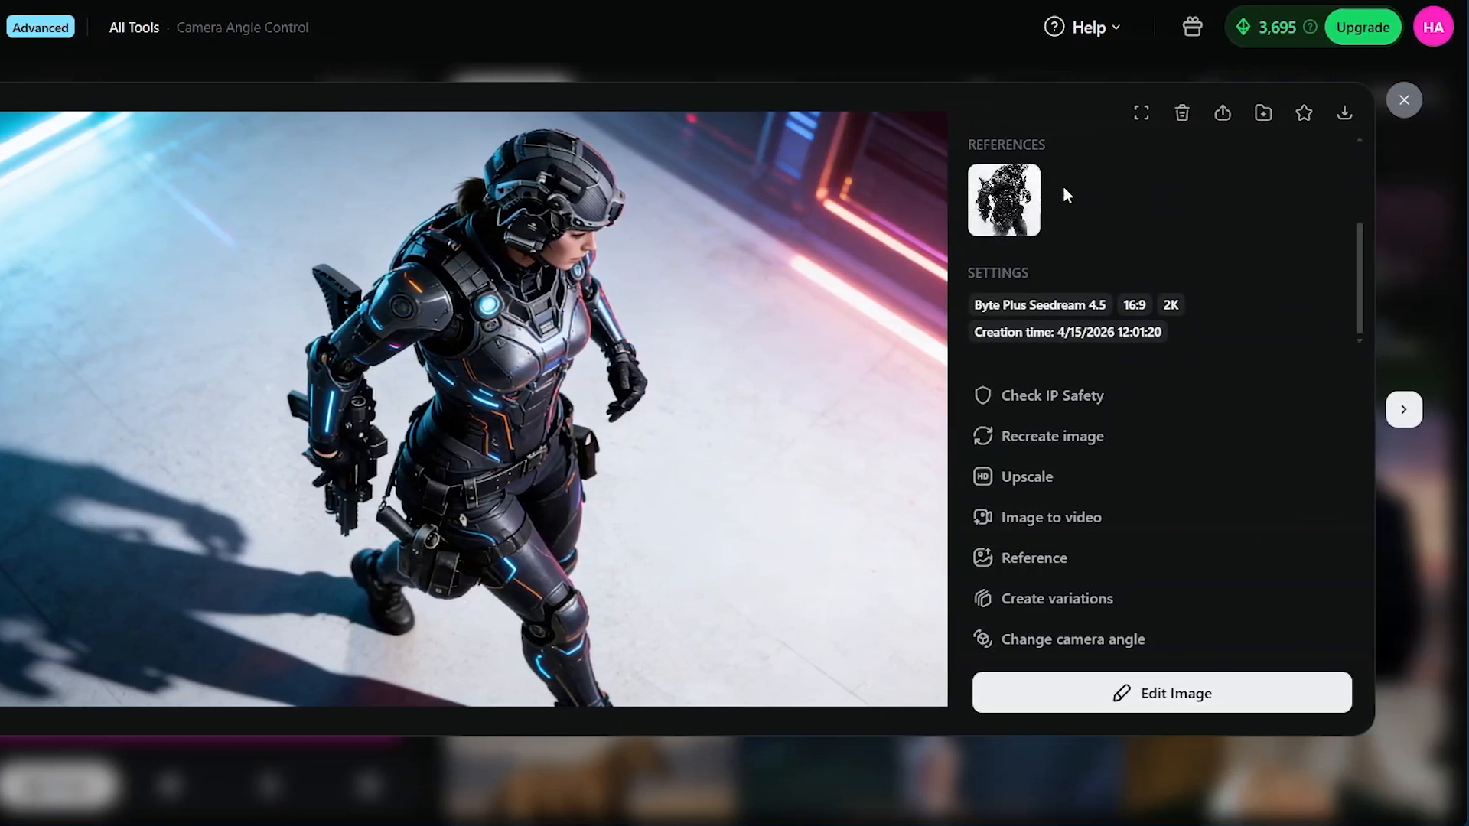
{"action": "scroll", "coordinate": [1124, 218], "scroll_direction": "up", "scroll_amount": 2}
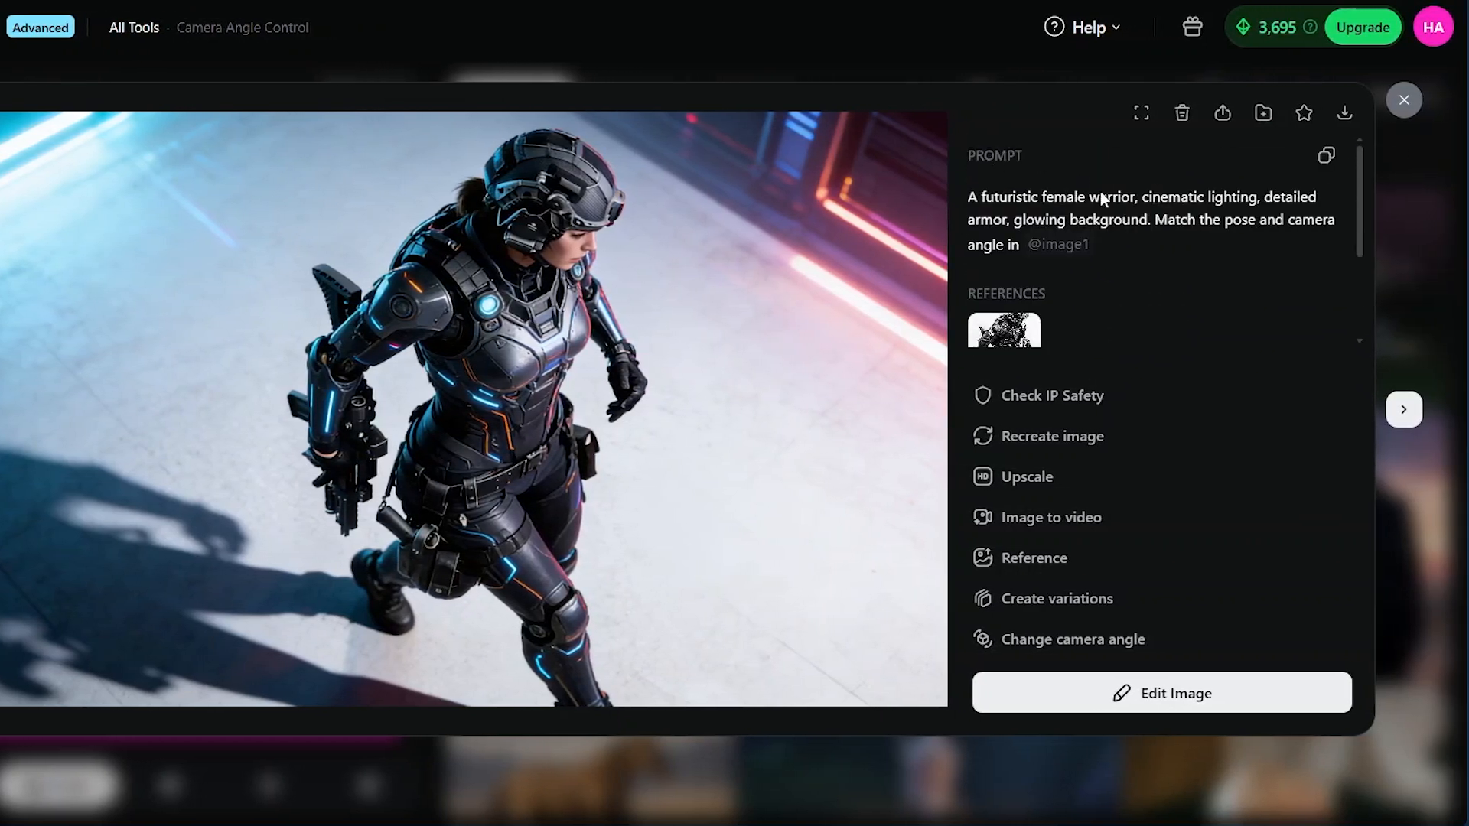
{"action": "scroll", "coordinate": [1126, 263], "scroll_direction": "down", "scroll_amount": 2}
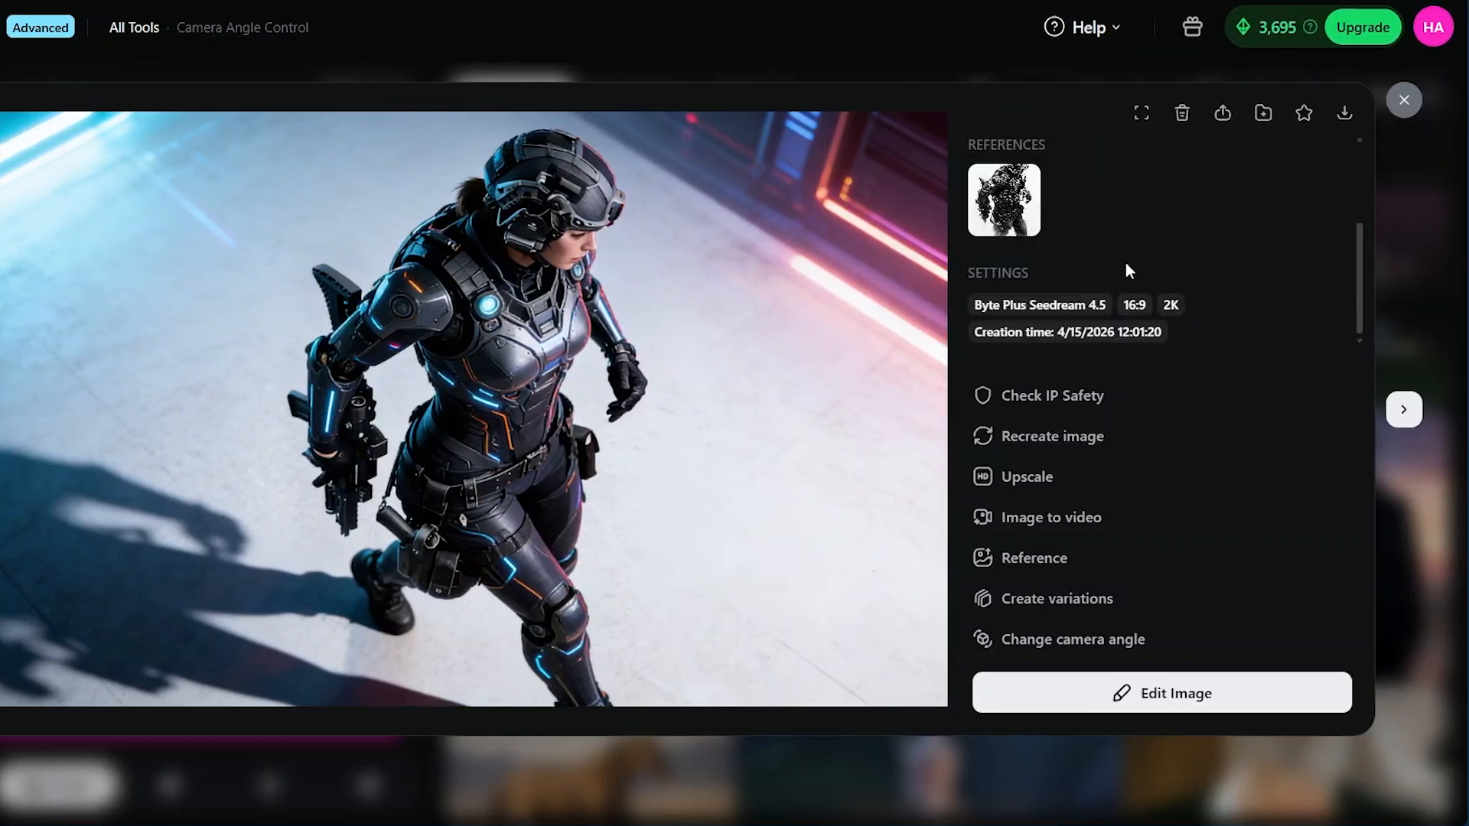
{"action": "left_click", "coordinate": [1406, 100]}
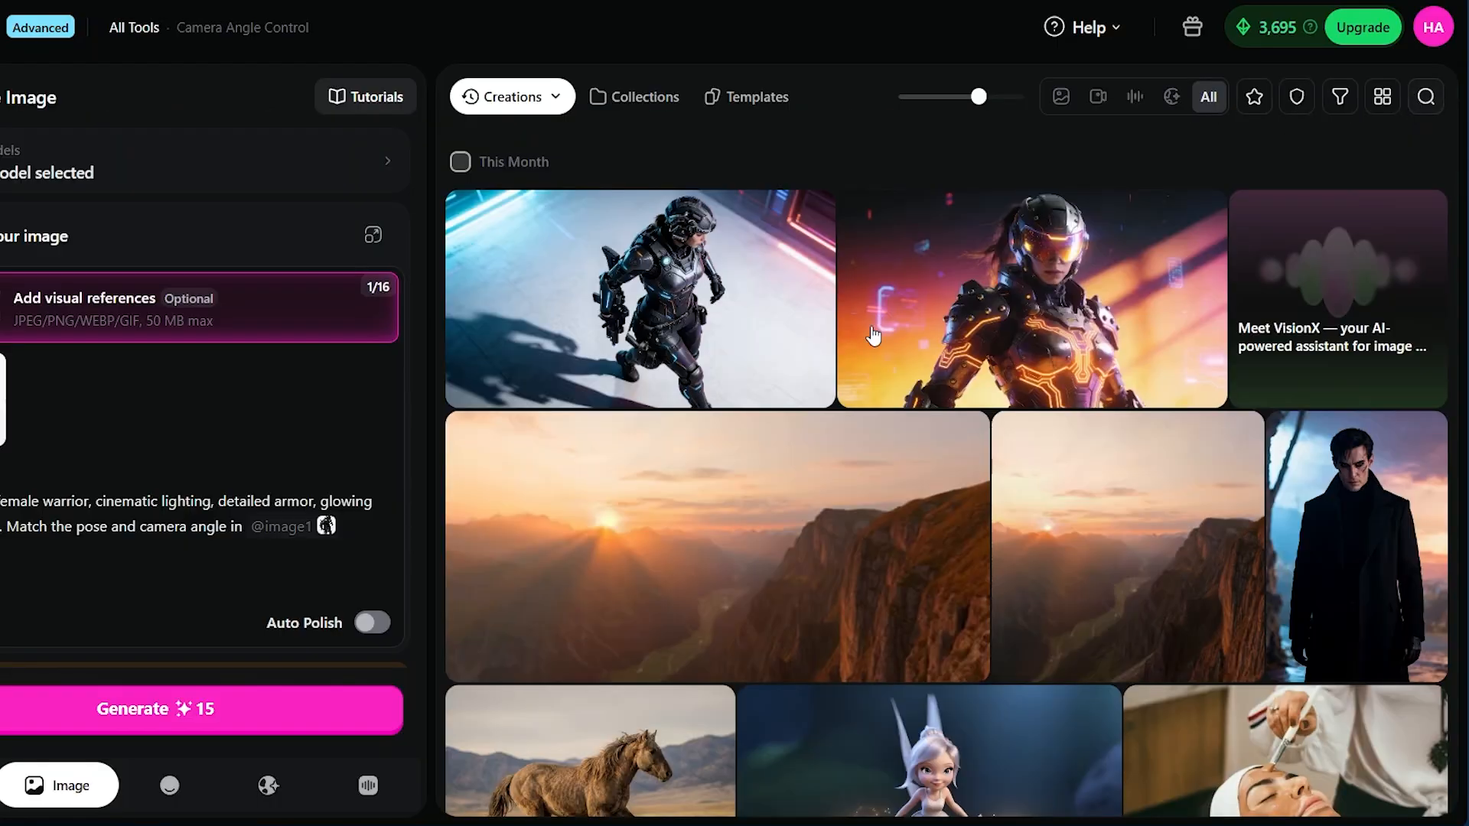
{"action": "left_click", "coordinate": [1051, 290]}
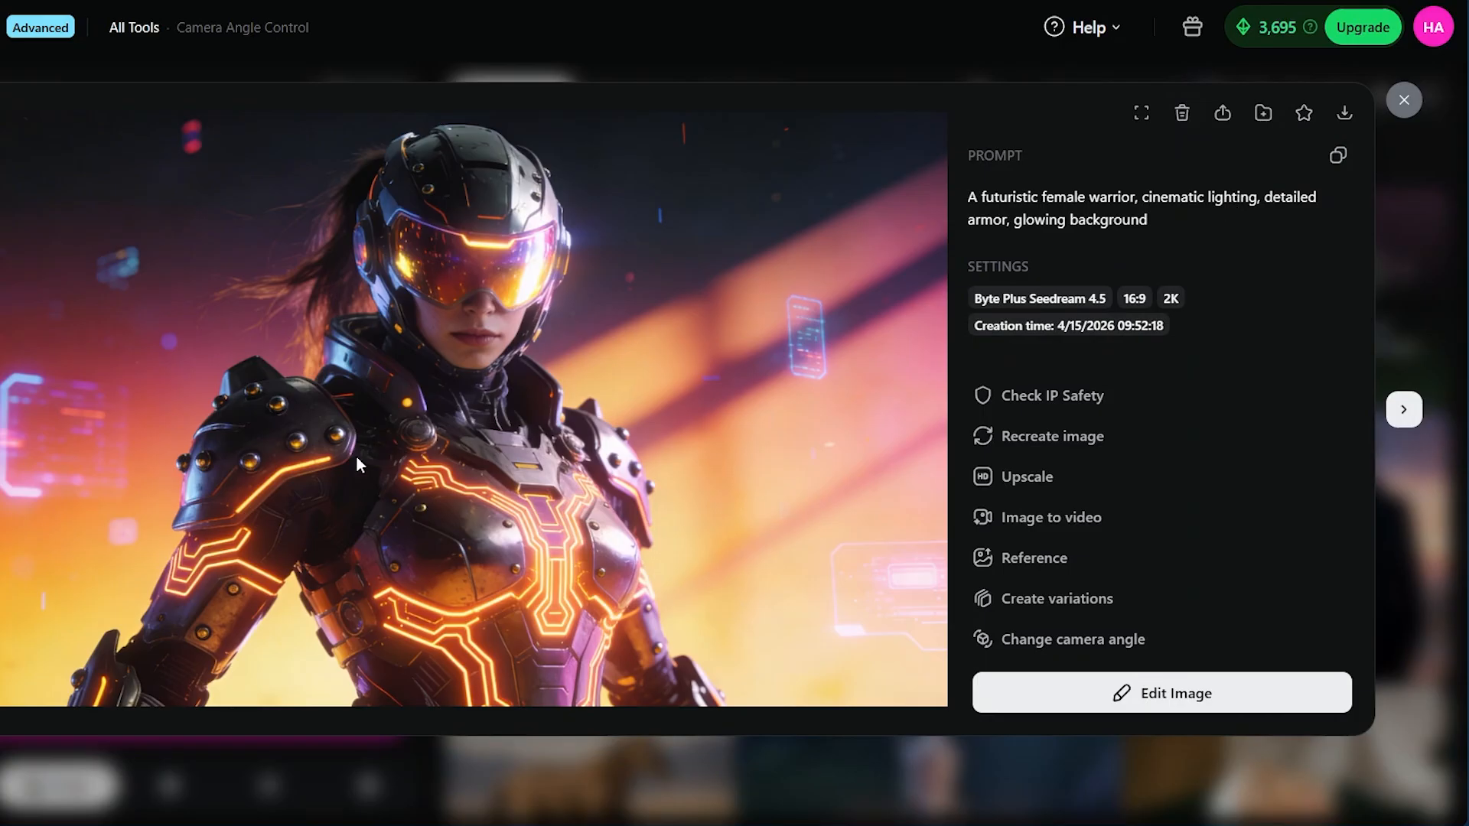
{"action": "left_click", "coordinate": [1404, 99]}
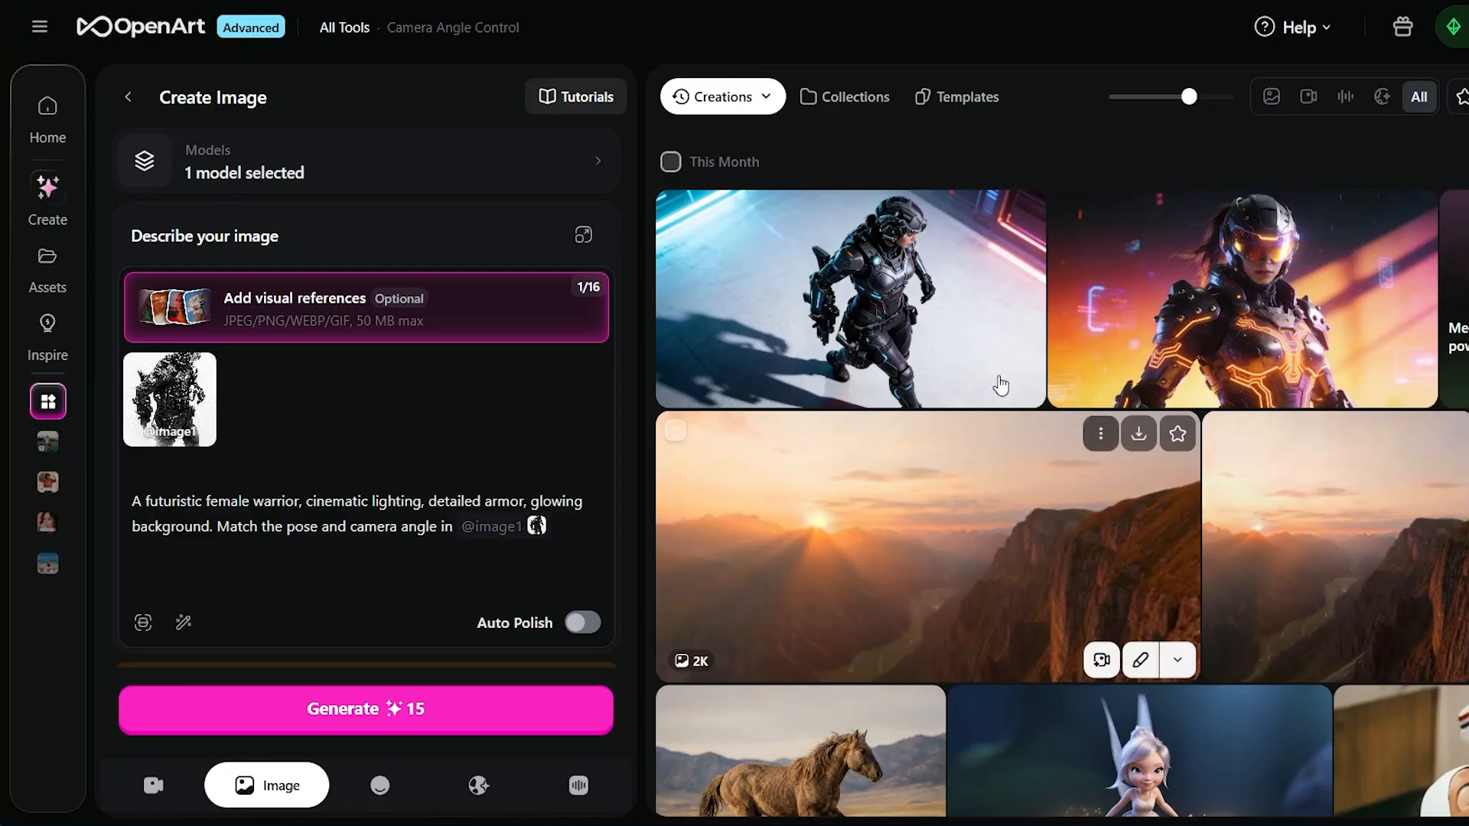
- Recheck the attached reference image in the Create Image form and browse the earlier creations in the gallery
{"action": "mouse_move", "coordinate": [197, 396]}
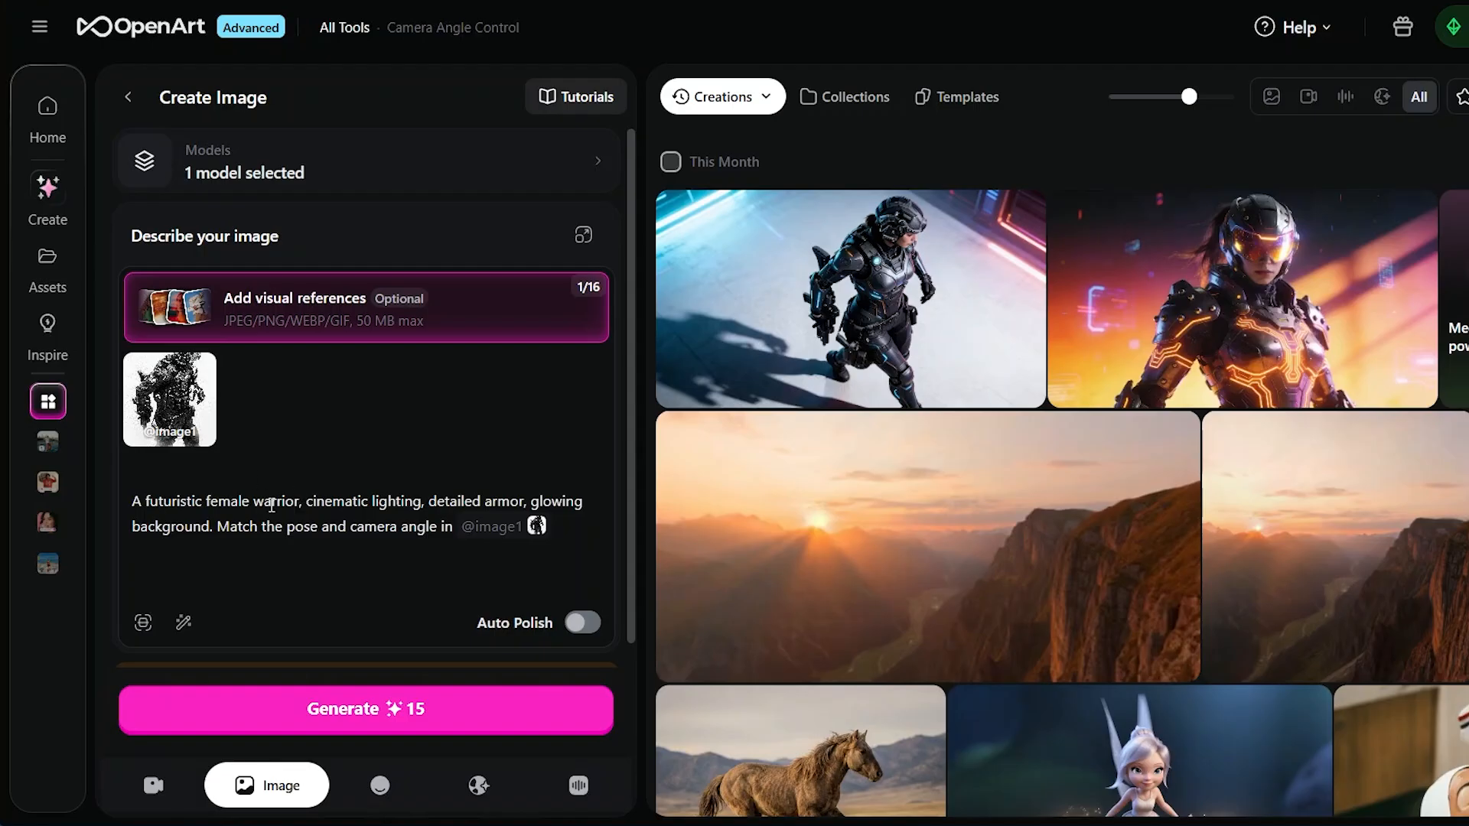
{"action": "mouse_move", "coordinate": [923, 291]}
{"action": "mouse_move", "coordinate": [132, 383]}
{"action": "mouse_move", "coordinate": [201, 397]}
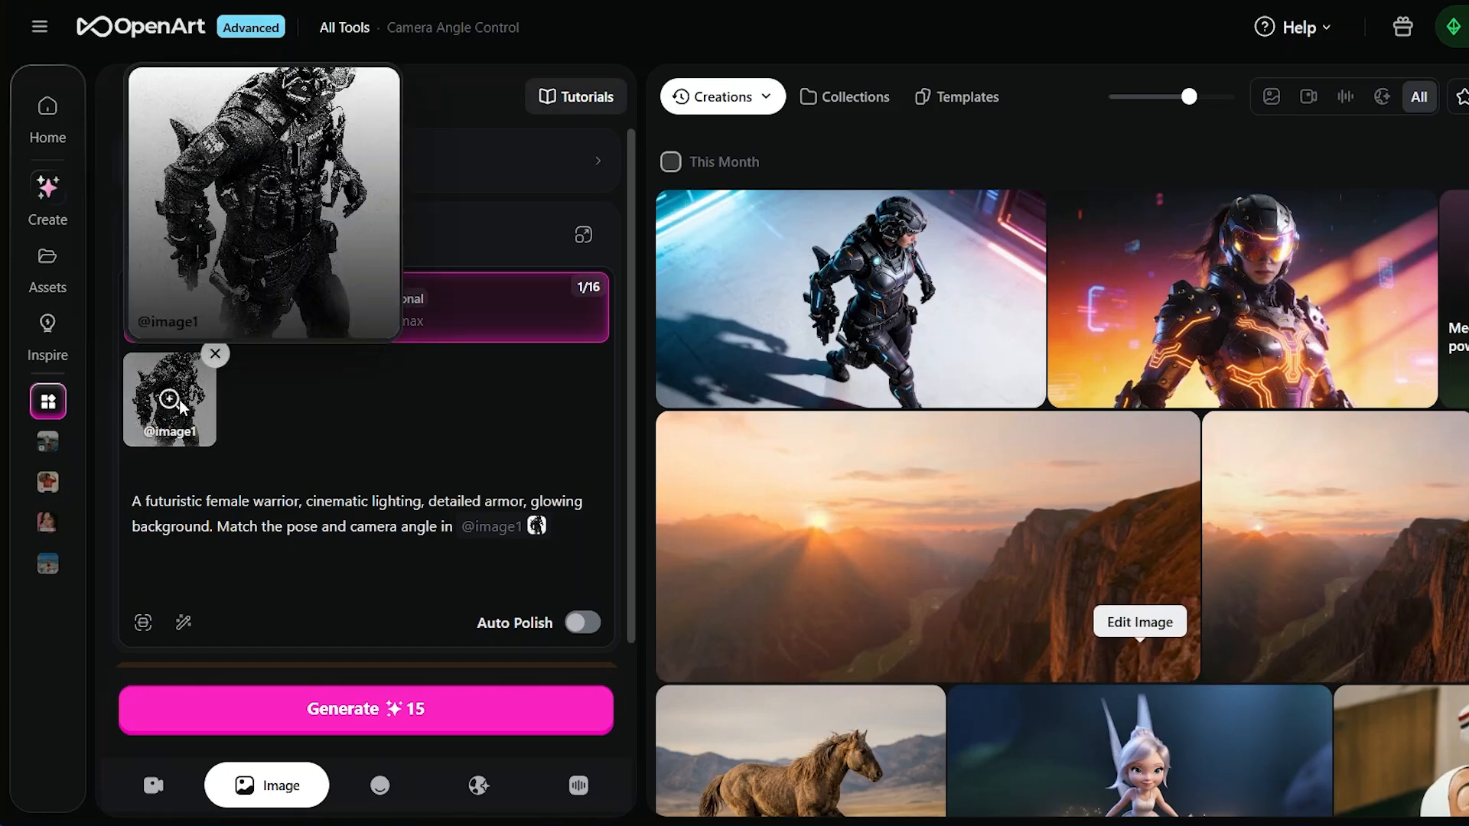
{"action": "left_click", "coordinate": [419, 305]}
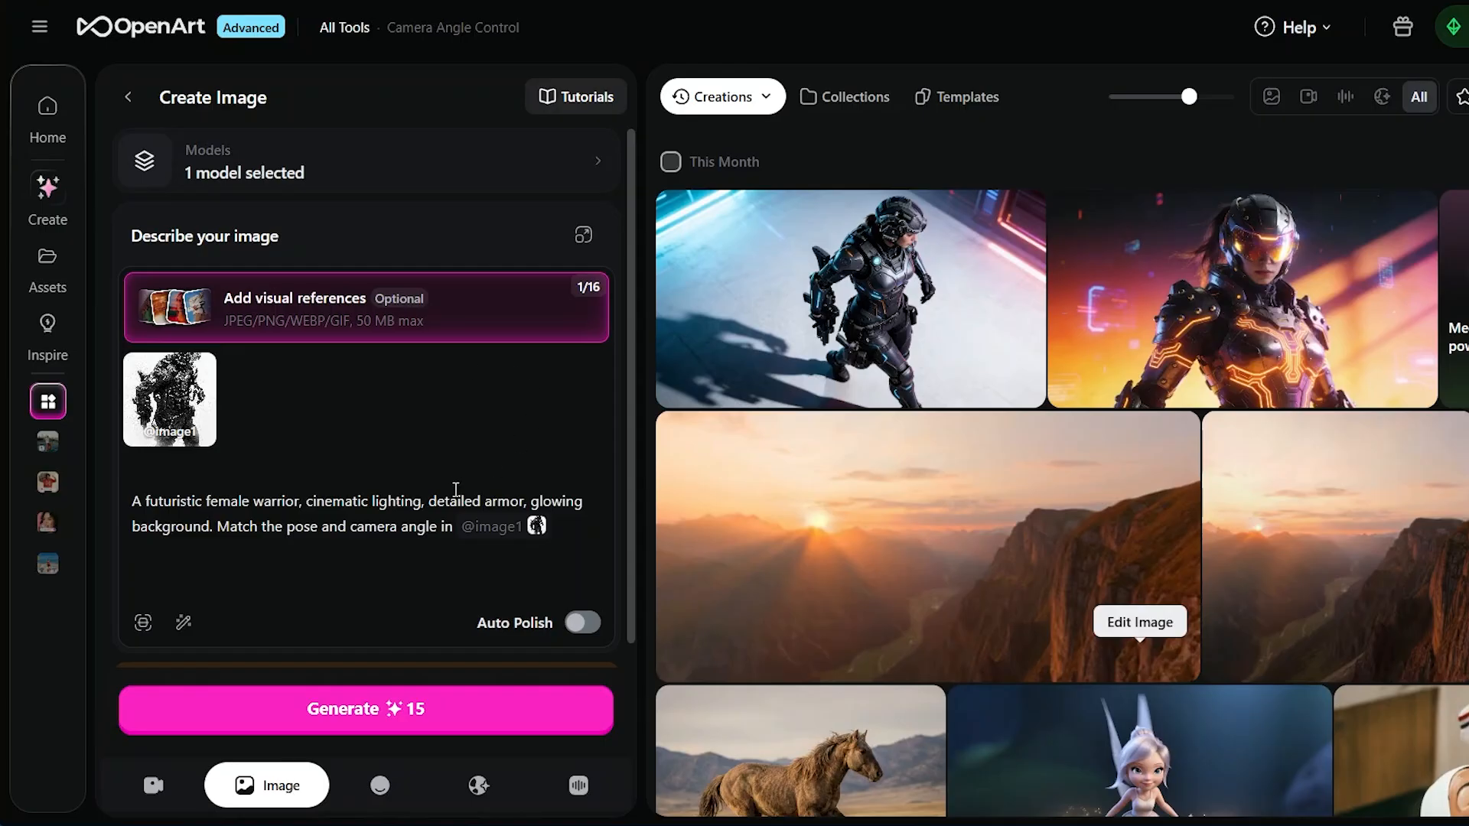
{"action": "scroll", "coordinate": [883, 498], "scroll_direction": "down", "scroll_amount": 4}
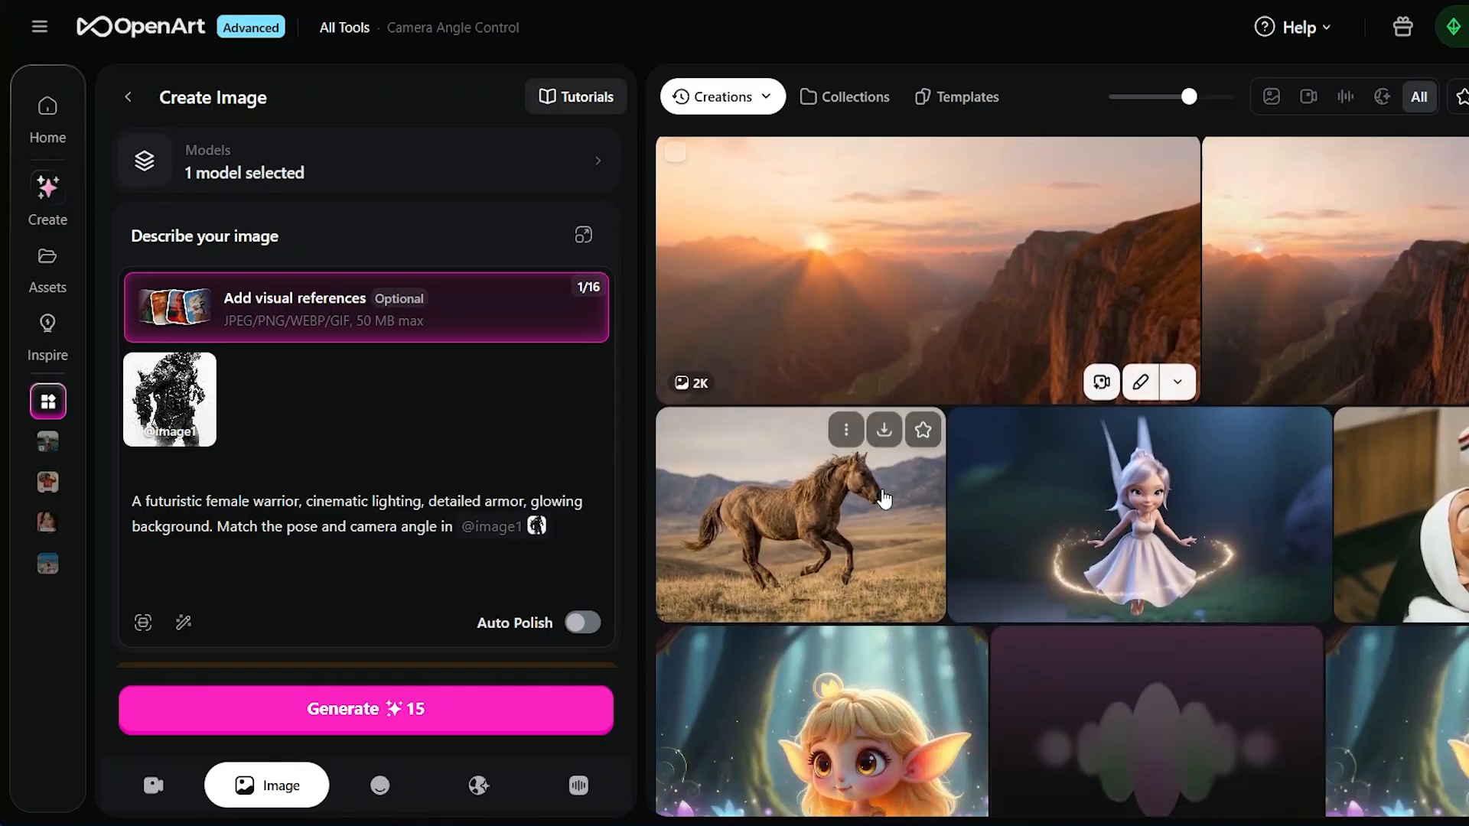
{"action": "scroll", "coordinate": [884, 498], "scroll_direction": "down", "scroll_amount": 5}
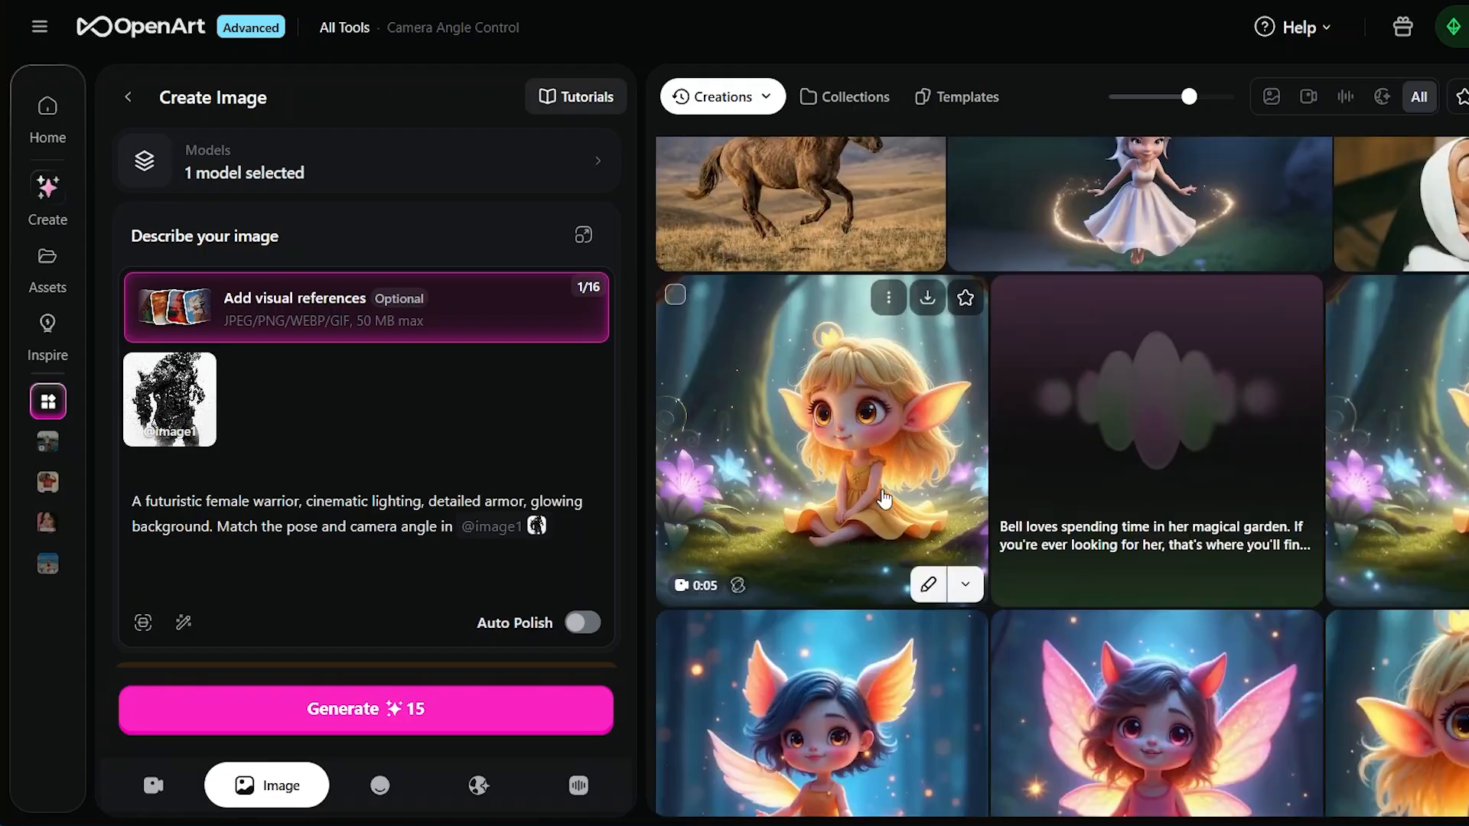
{"action": "scroll", "coordinate": [884, 498], "scroll_direction": "up", "scroll_amount": 10}
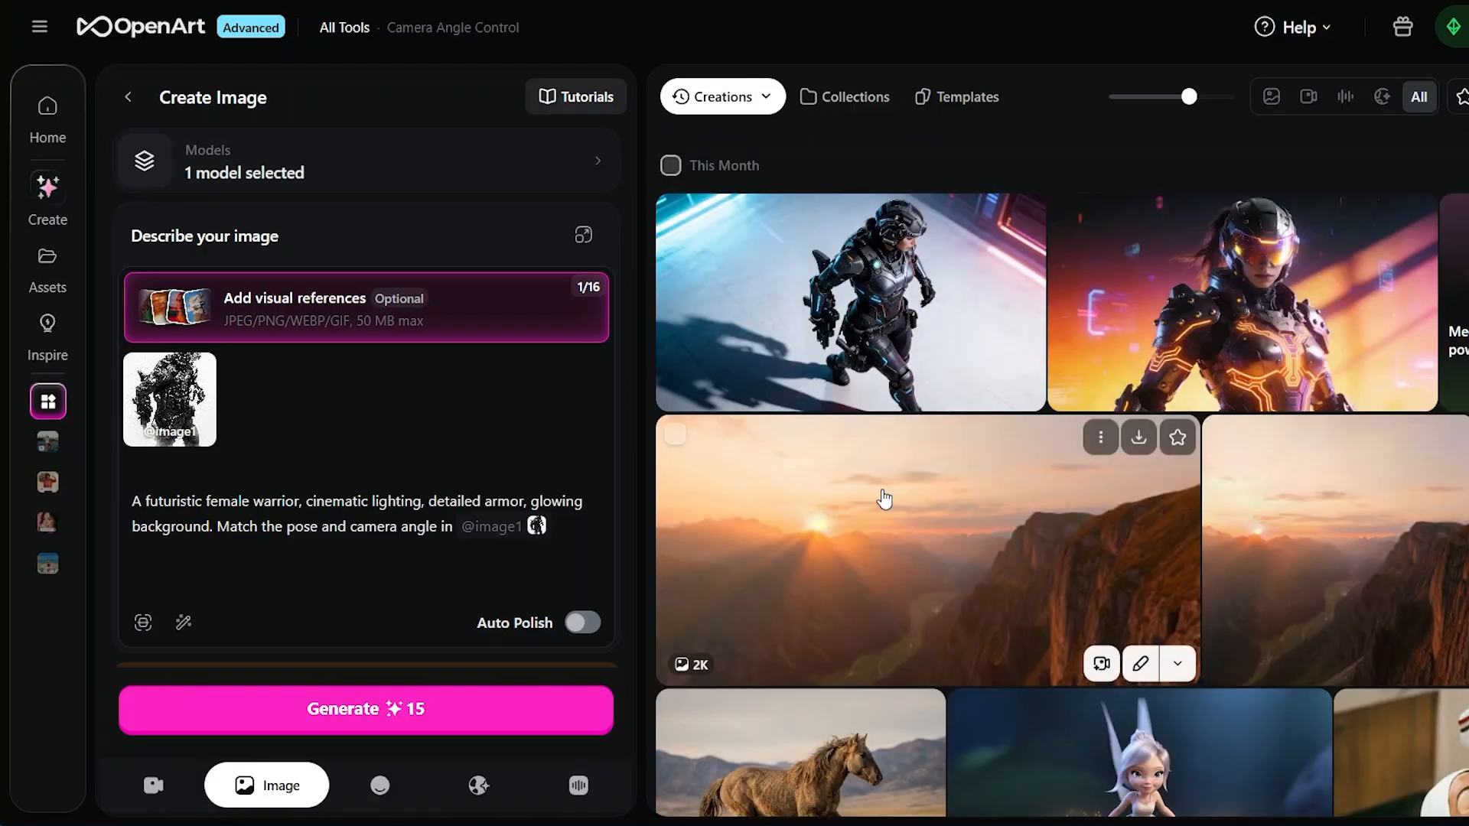